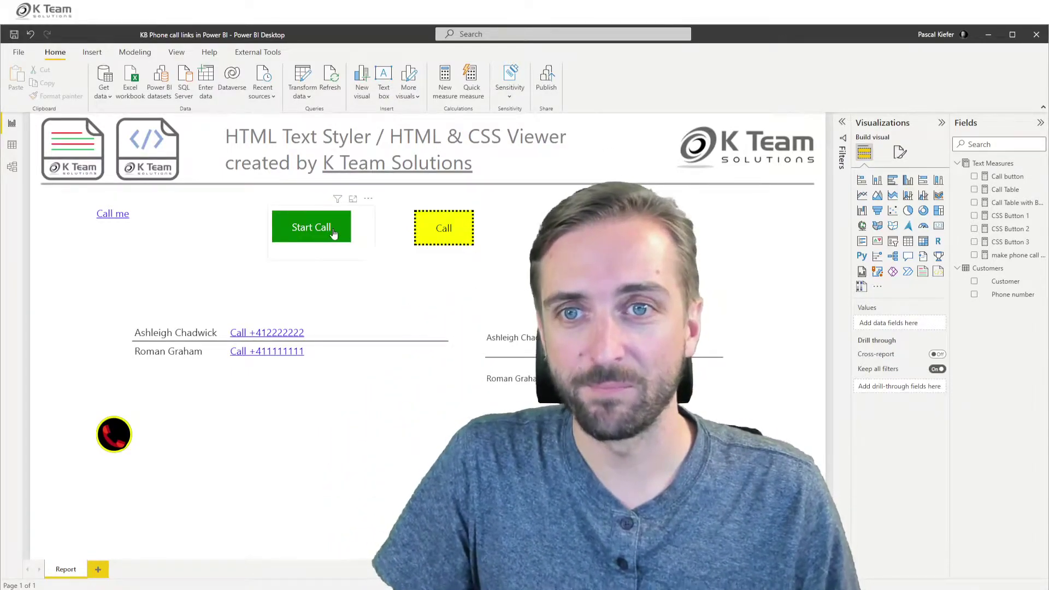
Trigger the Start Call link in the report and allow the site to open Skype.
{"action": "left_click", "coordinate": [334, 233]}
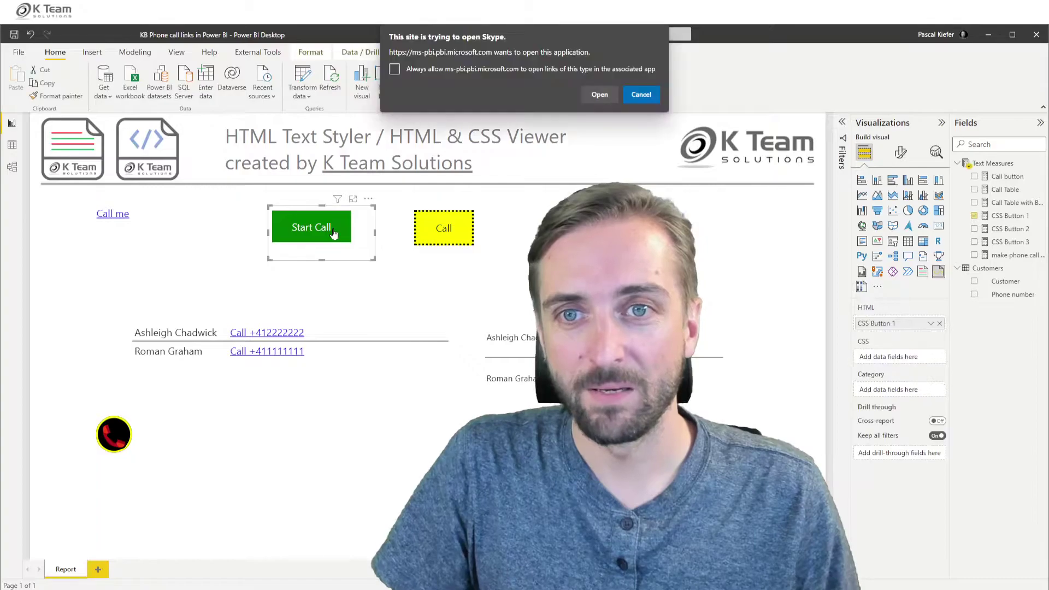
{"action": "left_click", "coordinate": [600, 94]}
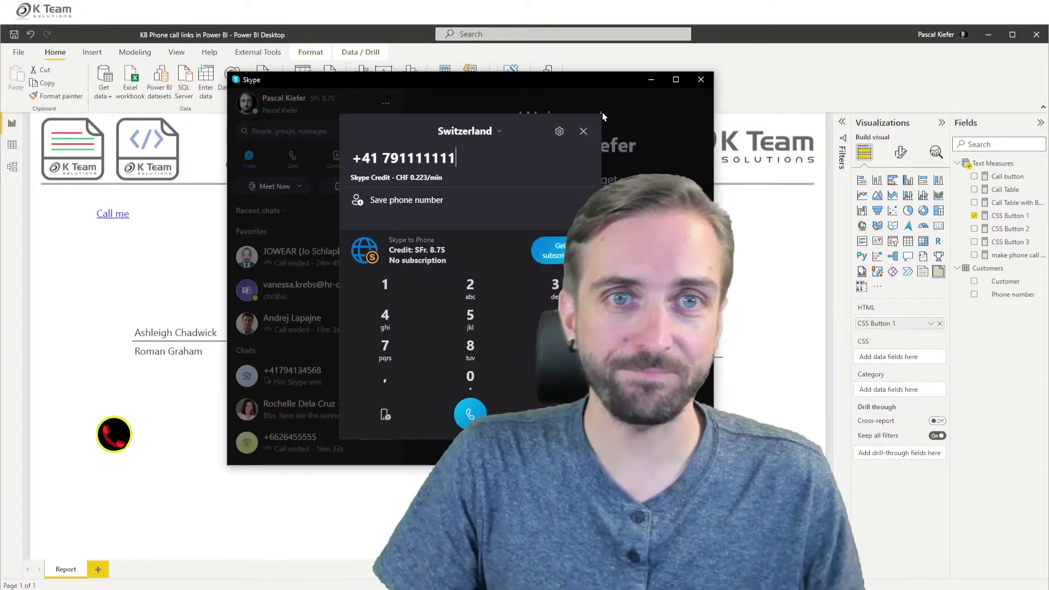
Close the Skype call window and Skype itself to return to the report.
{"action": "left_click", "coordinate": [583, 131]}
{"action": "left_click", "coordinate": [701, 79]}
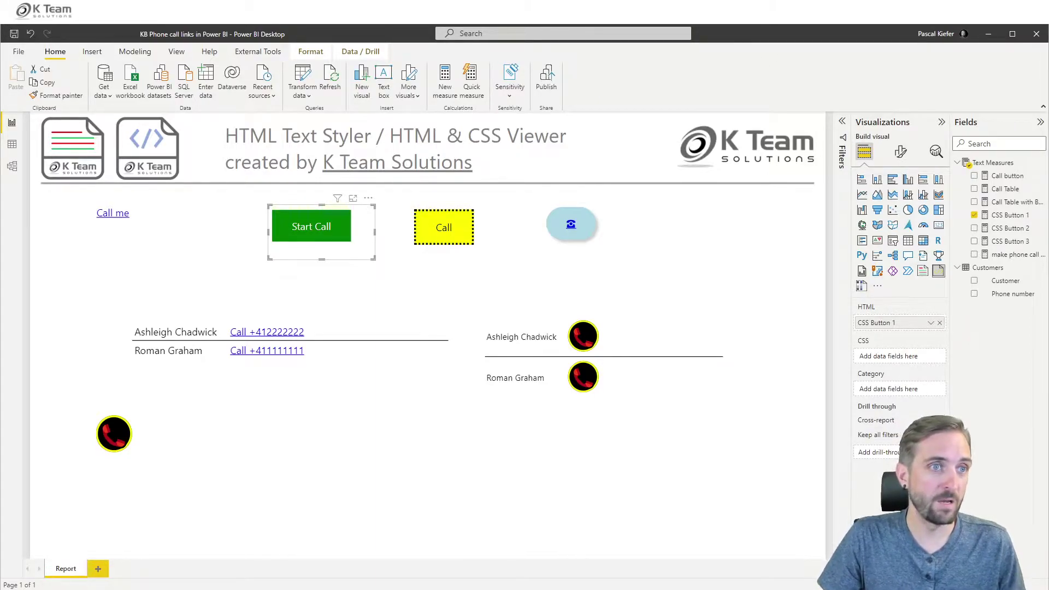
Create a new measure named CALL in Text Measures, with line 2 beginning "<a href.
{"action": "right_click", "coordinate": [962, 176]}
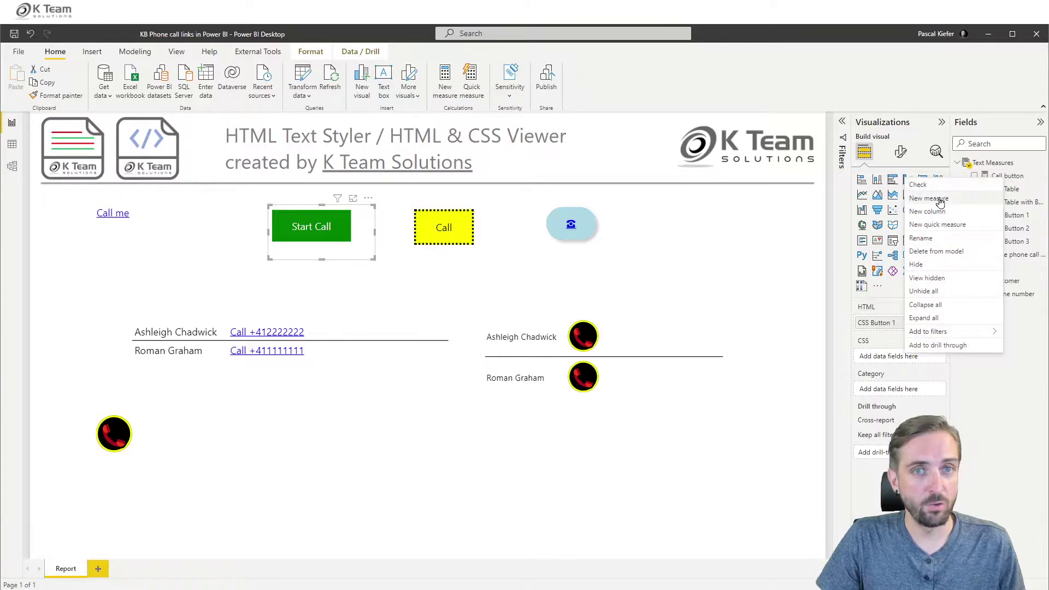
{"action": "key", "text": "Escape"}
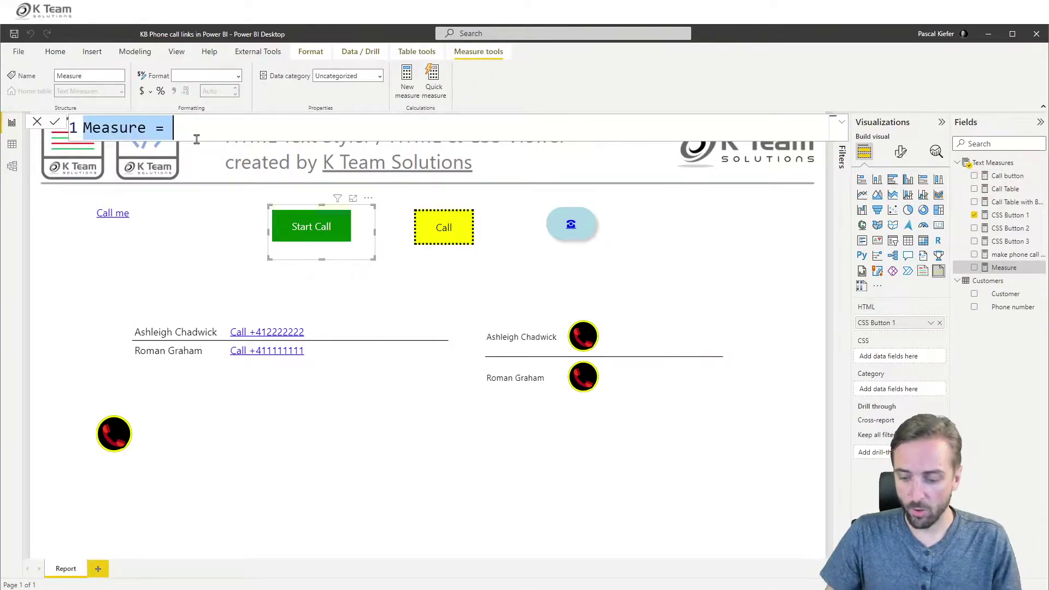
{"action": "type", "text": "CALL"}
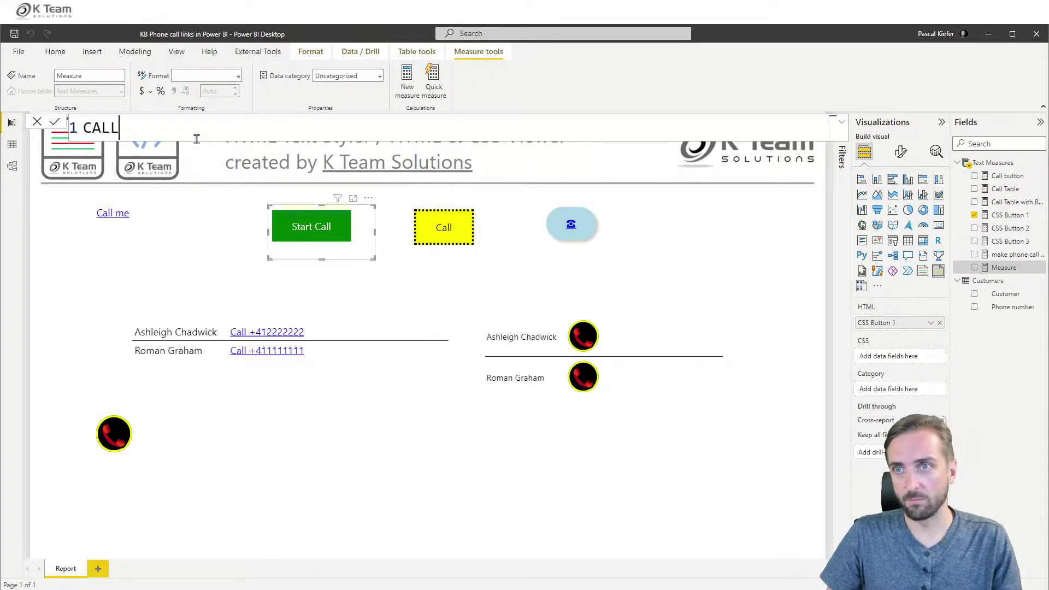
{"action": "type", "text": " ="}
{"action": "key", "text": "shift+Return"}
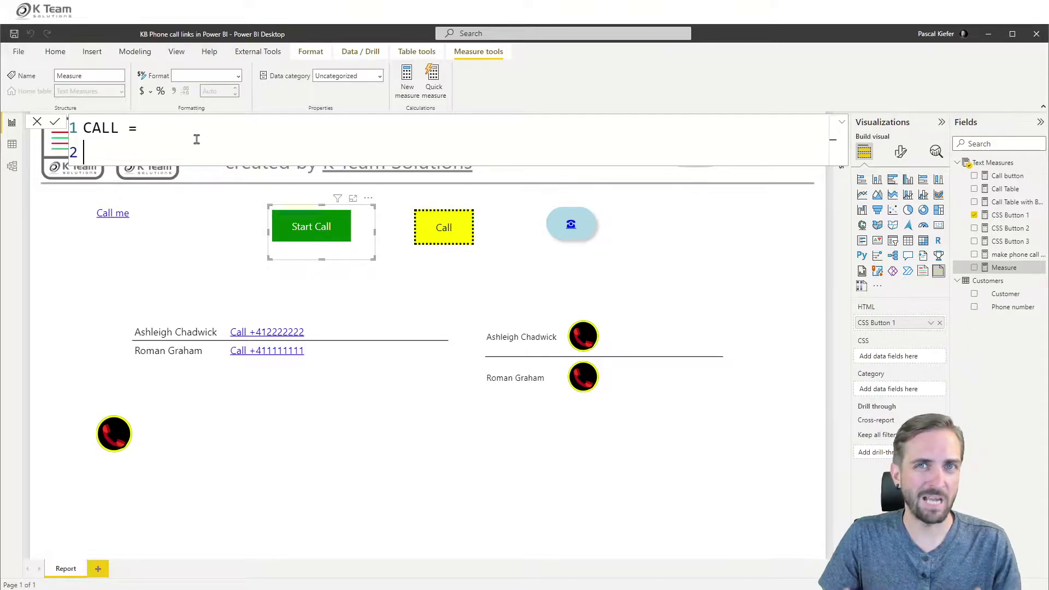
{"action": "type", "text": "\""}
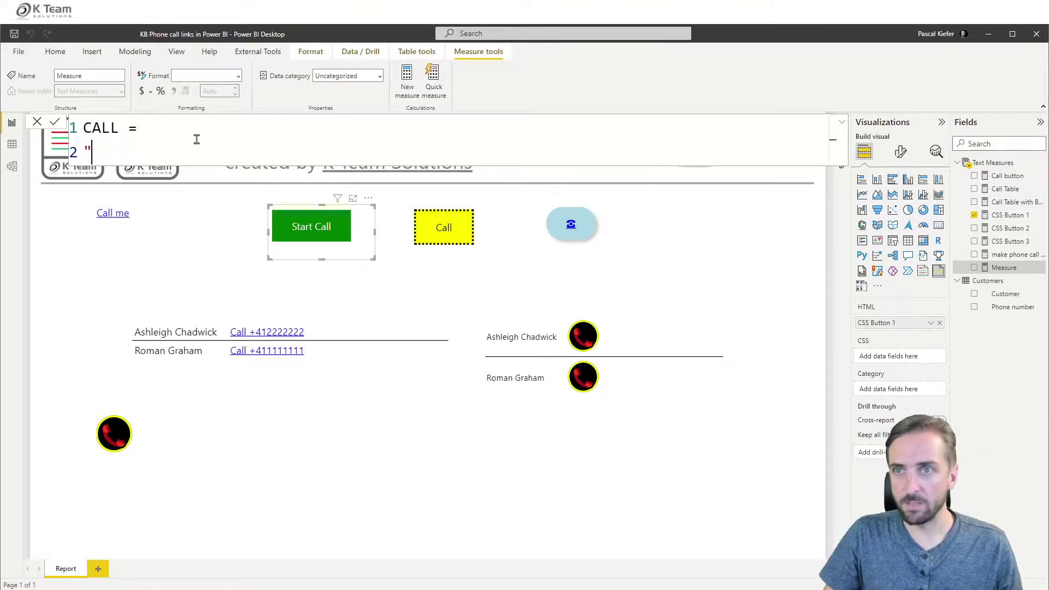
{"action": "type", "text": "<"}
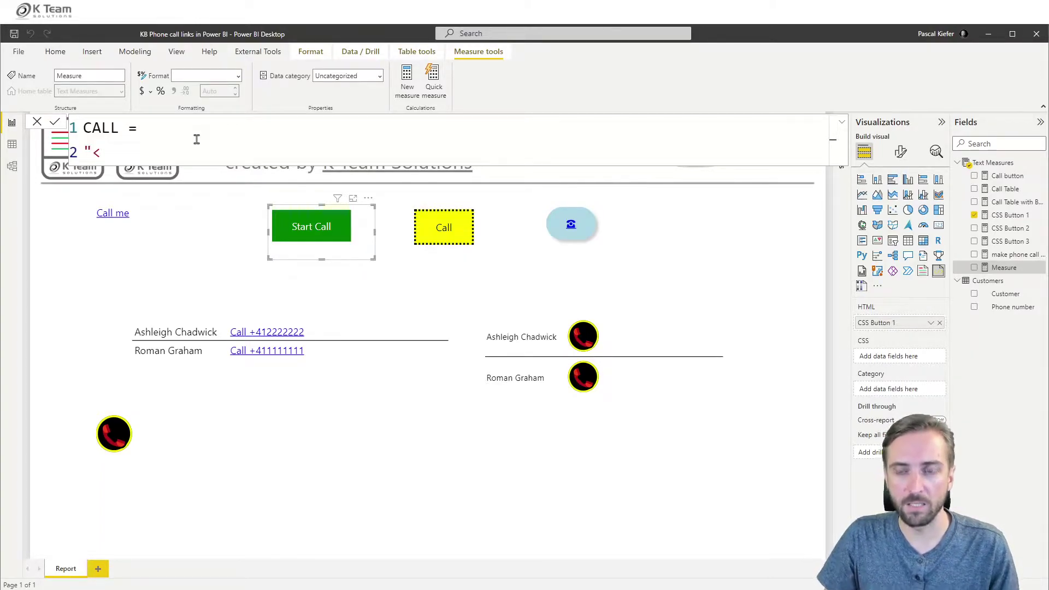
{"action": "type", "text": "a "}
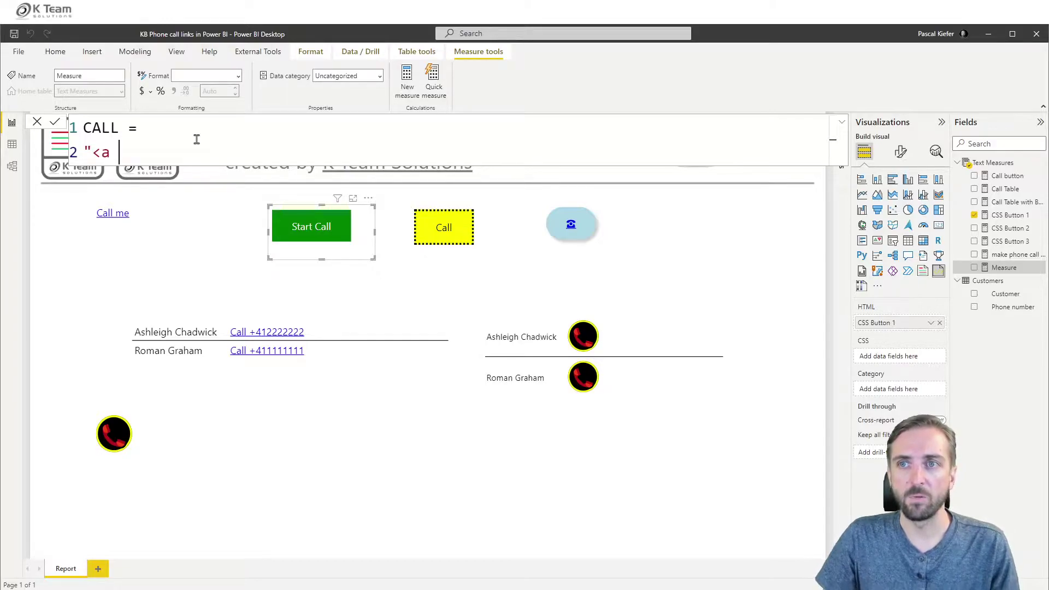
{"action": "type", "text": "href"}
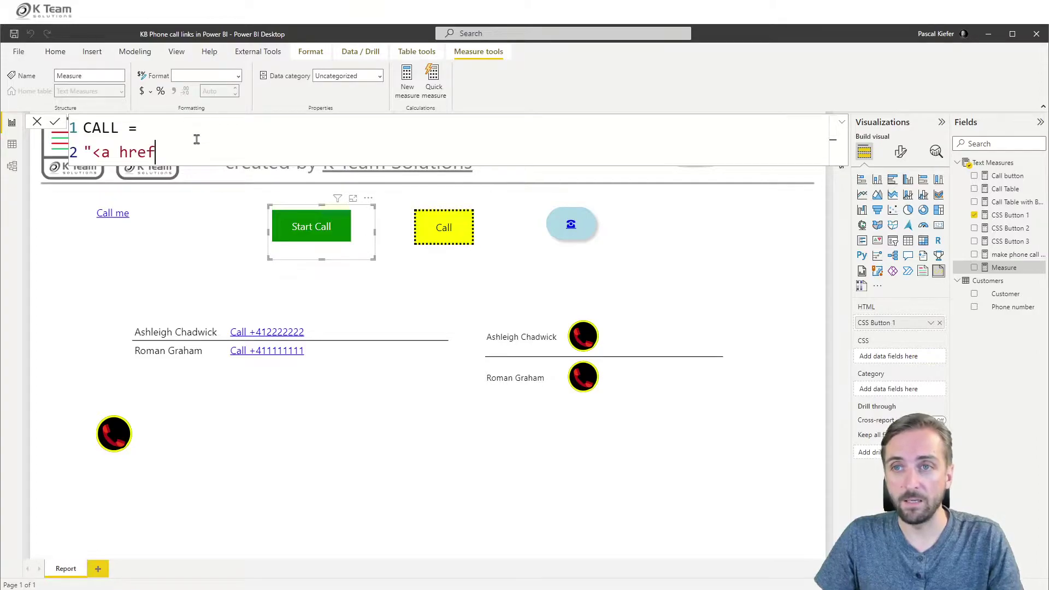
{"action": "type", "text": "="}
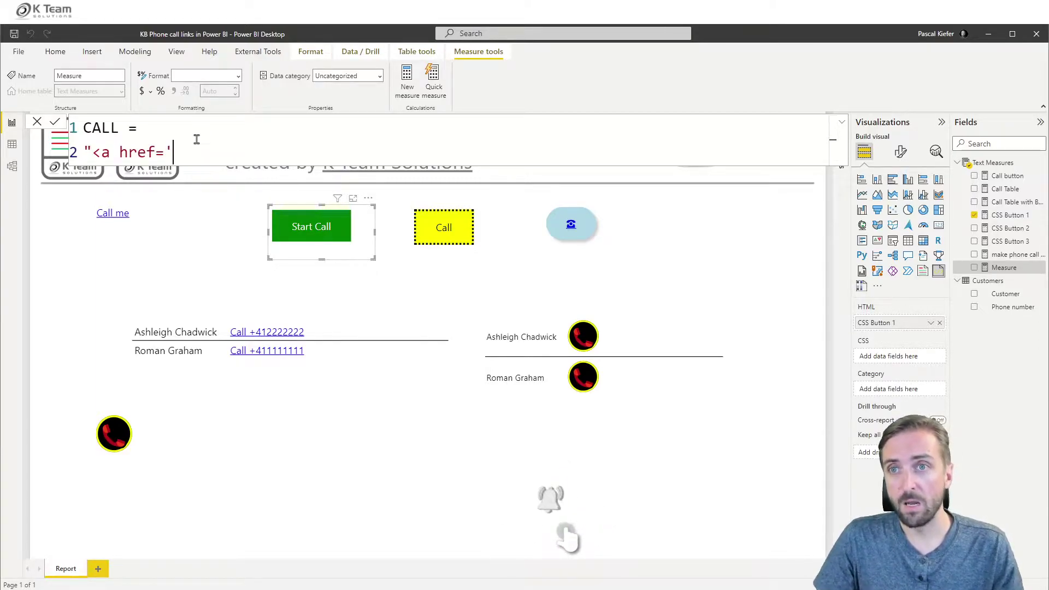
{"action": "type", "text": "htt"}
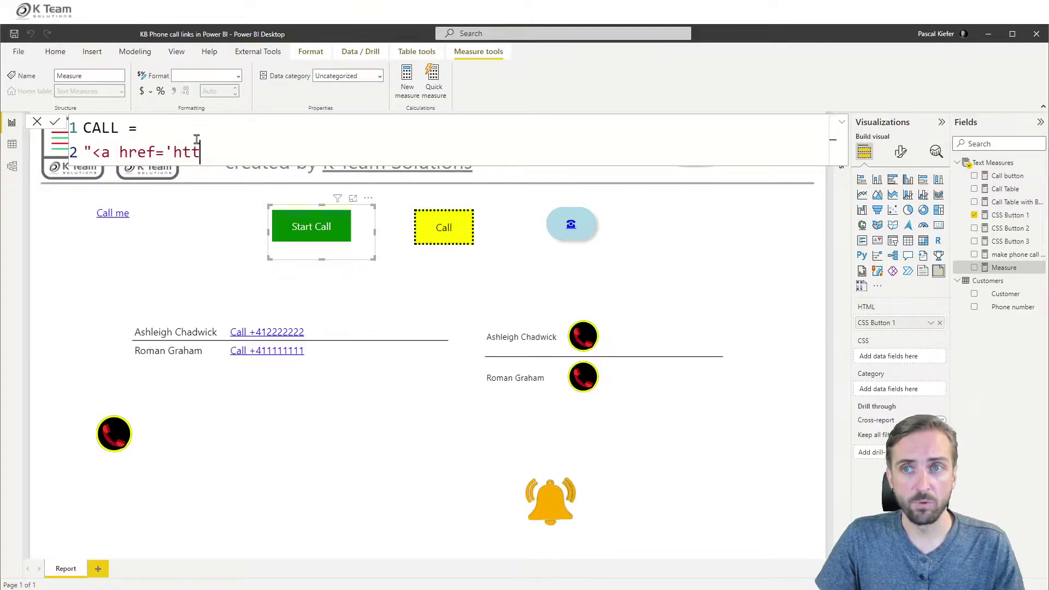
{"action": "type", "text": "ps:"}
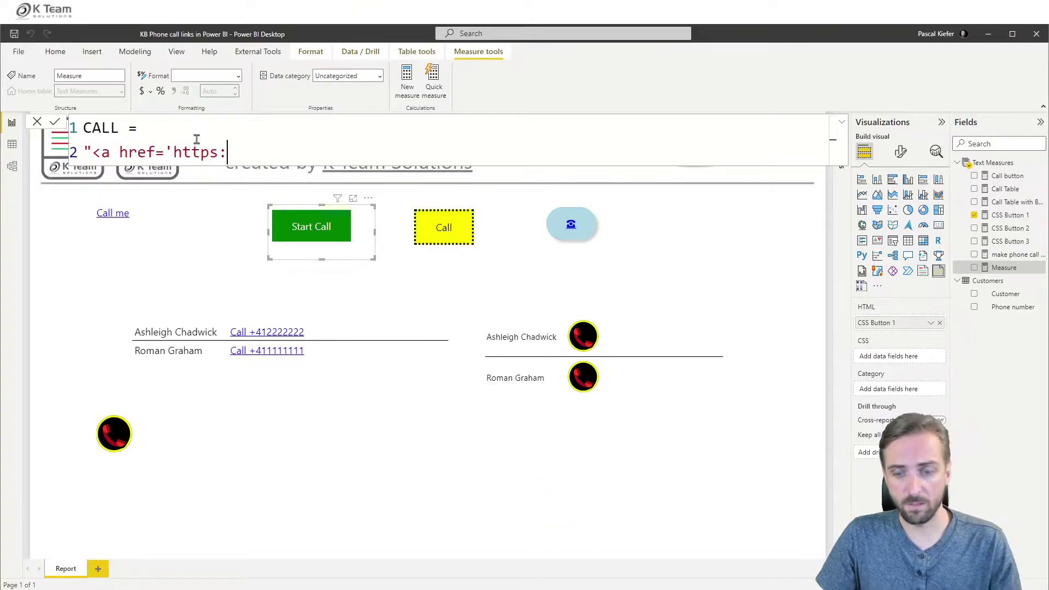
{"action": "type", "text": "//kt"}
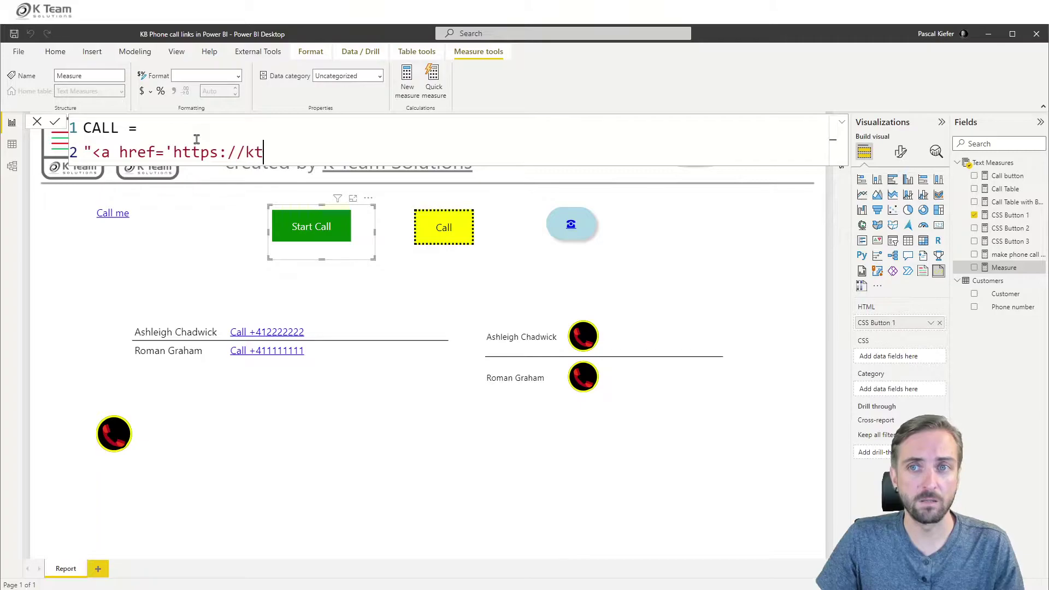
{"action": "type", "text": "eam.ch"}
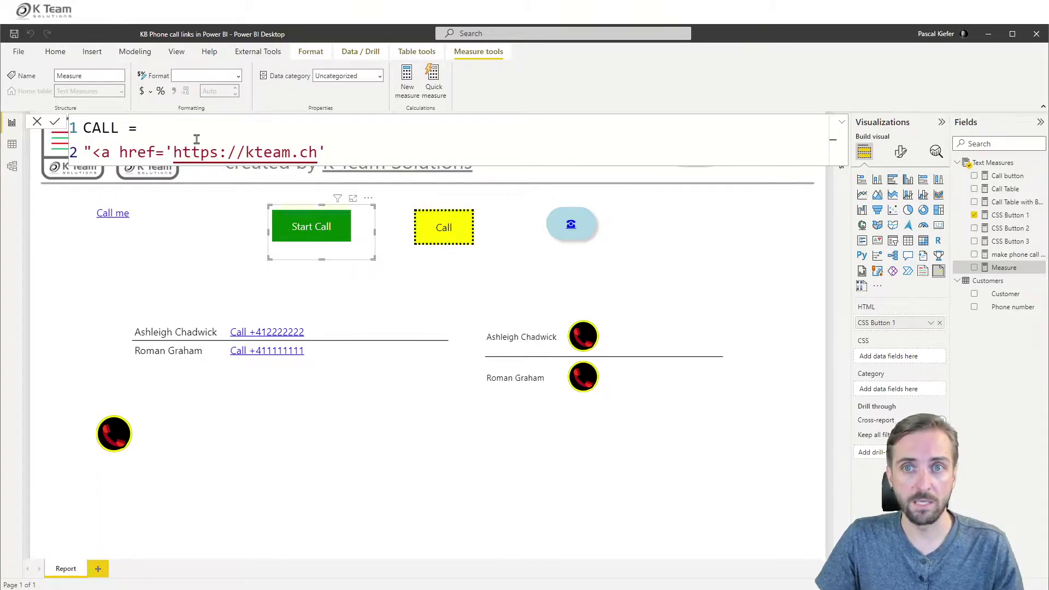
{"action": "type", "text": "'>"}
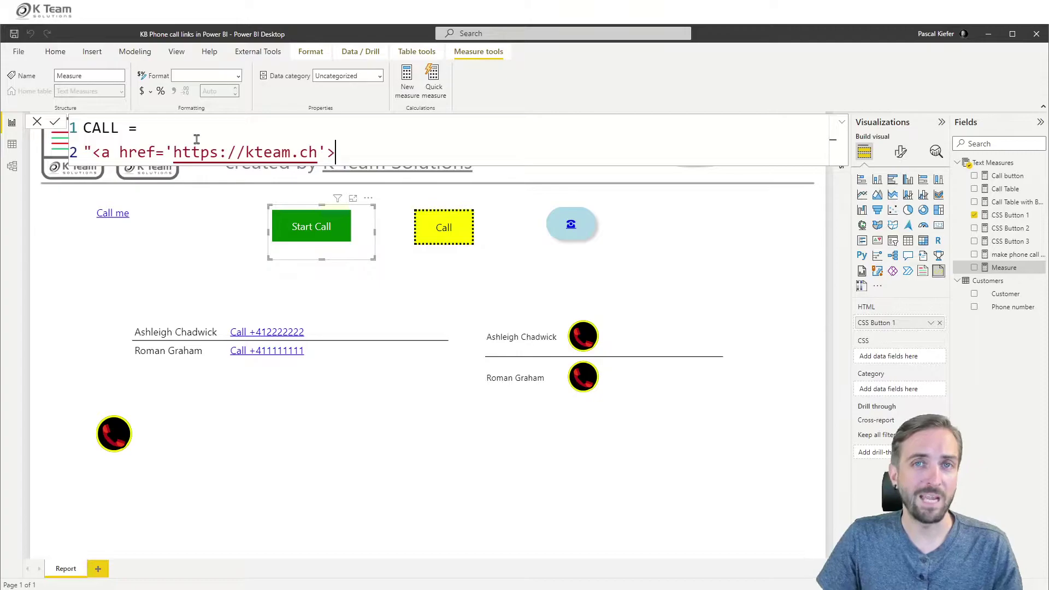
{"action": "type", "text": "VIS"}
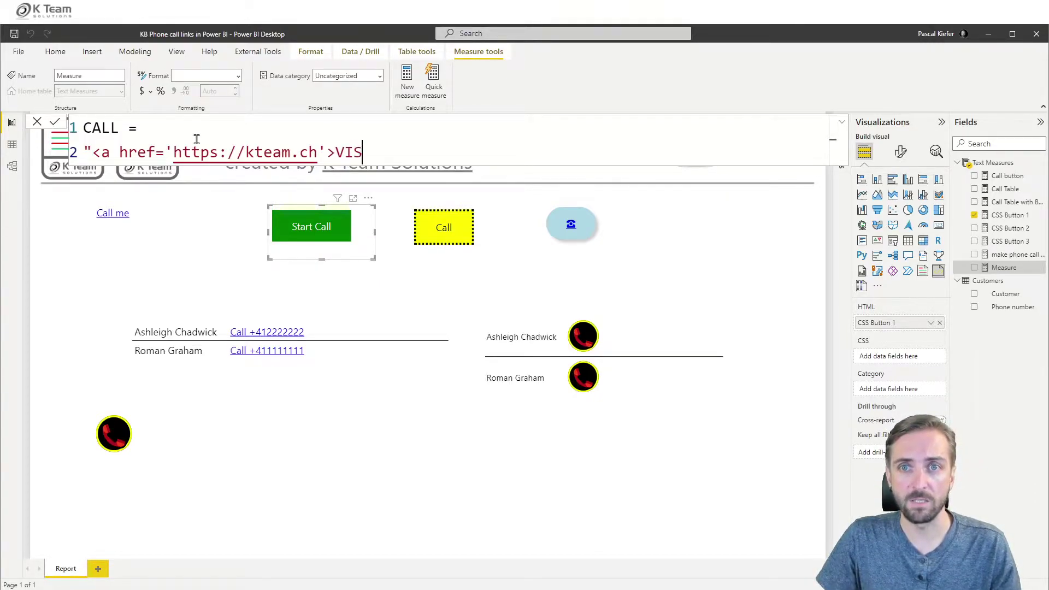
{"action": "type", "text": "IT WEBSITE"}
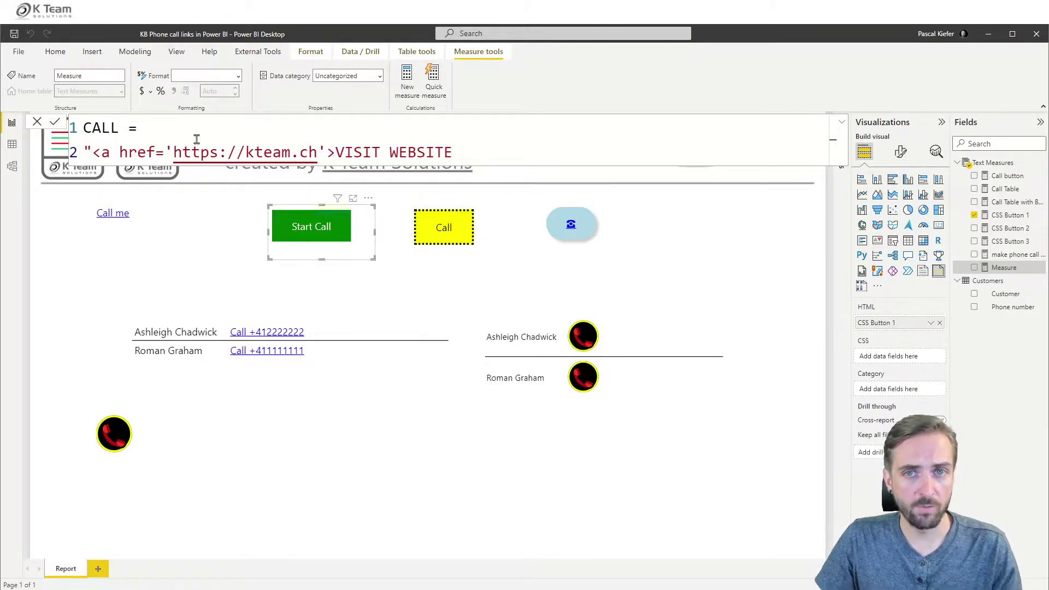
{"action": "type", "text": "<"}
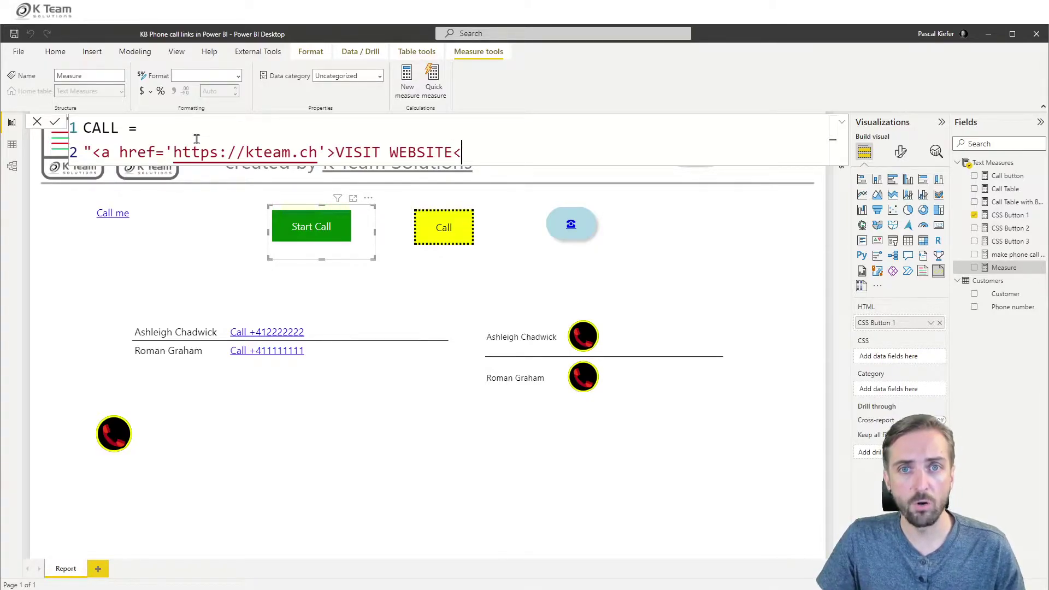
{"action": "type", "text": "/a"}
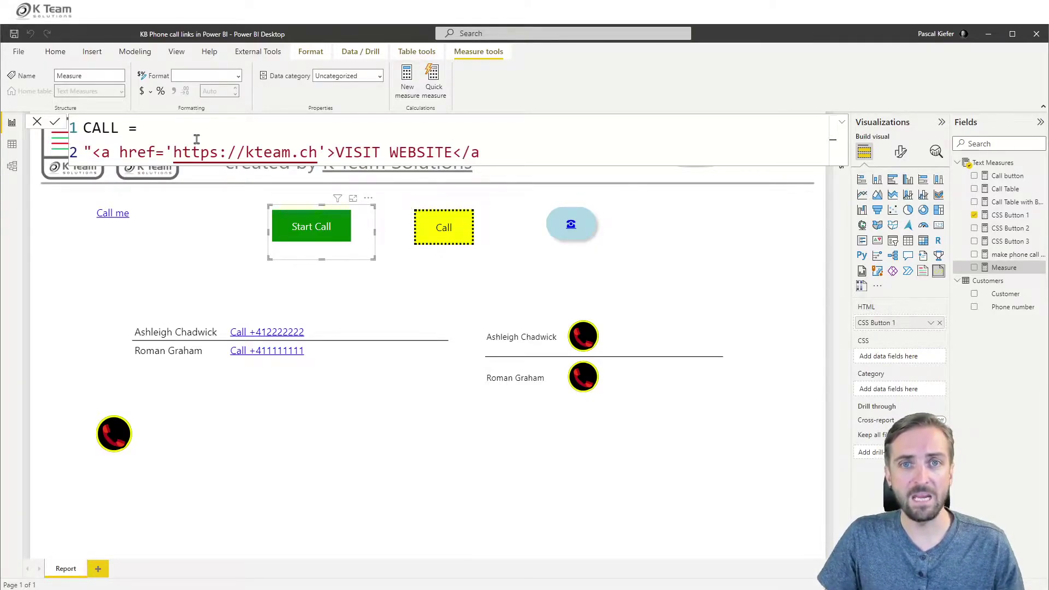
{"action": "type", "text": ">\""}
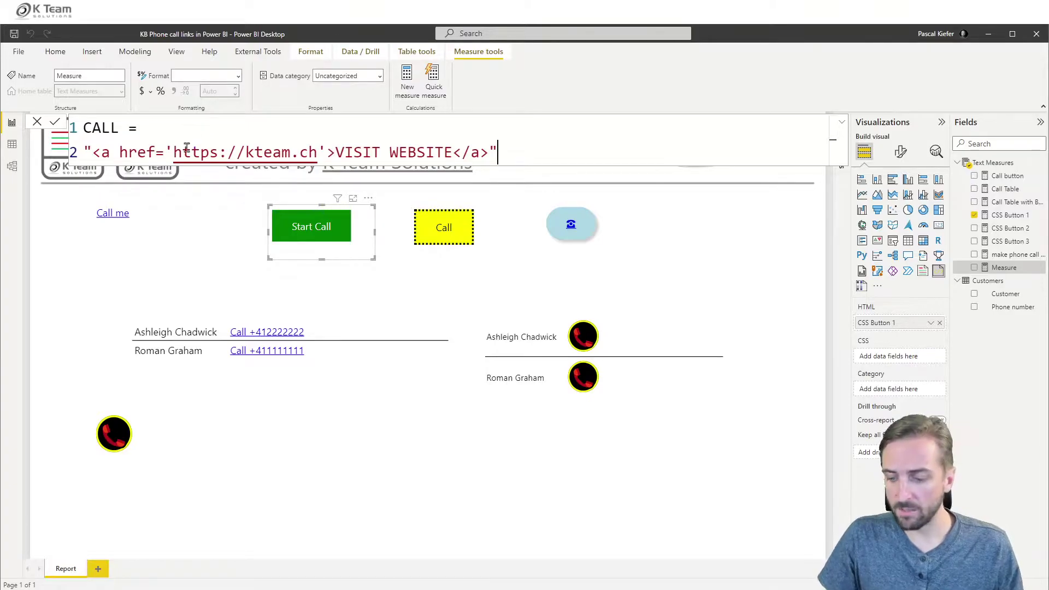
{"action": "left_click_drag", "start_coordinate": [89, 143], "coordinate": [113, 164]}
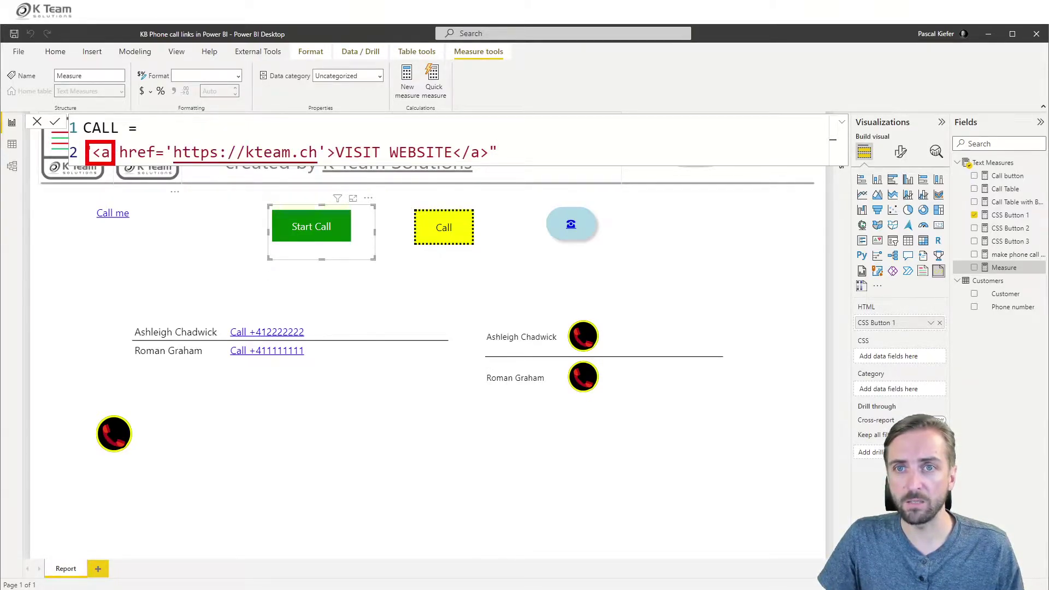
{"action": "left_click_drag", "start_coordinate": [448, 137], "coordinate": [493, 168]}
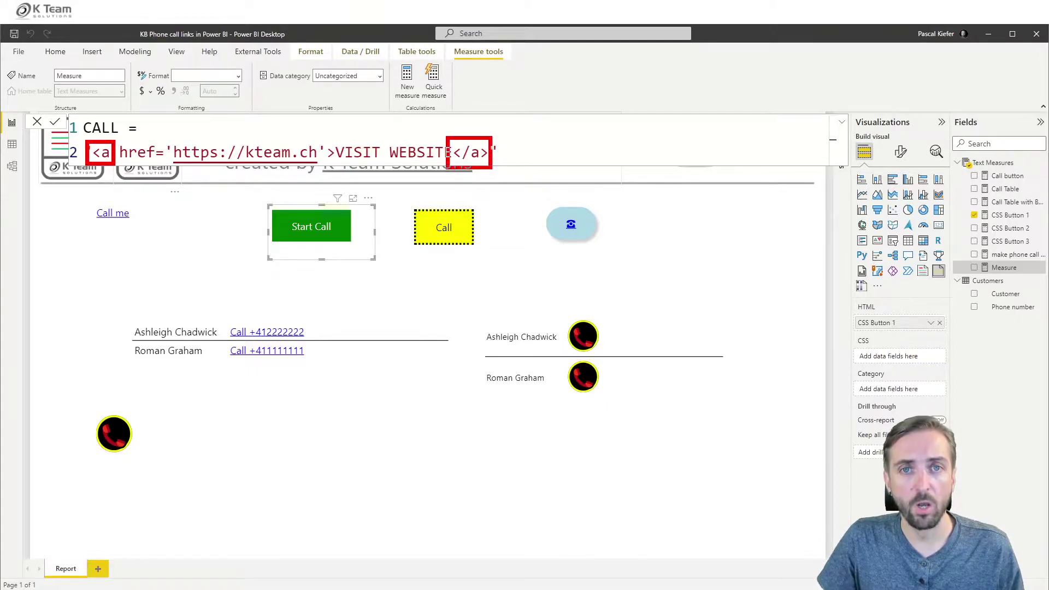
{"action": "key", "text": "Escape"}
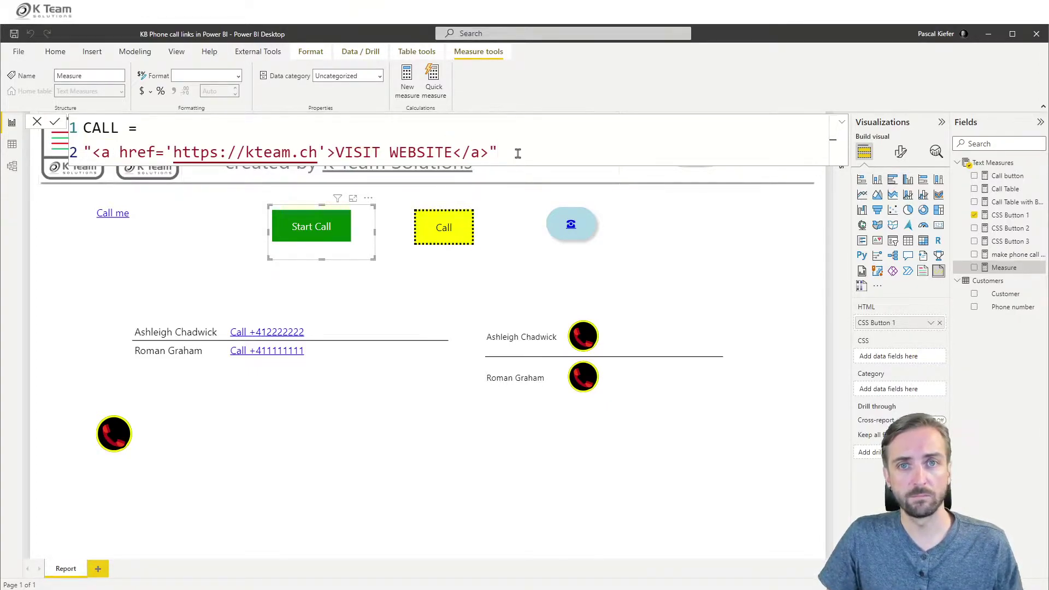
{"action": "key", "text": "Return"}
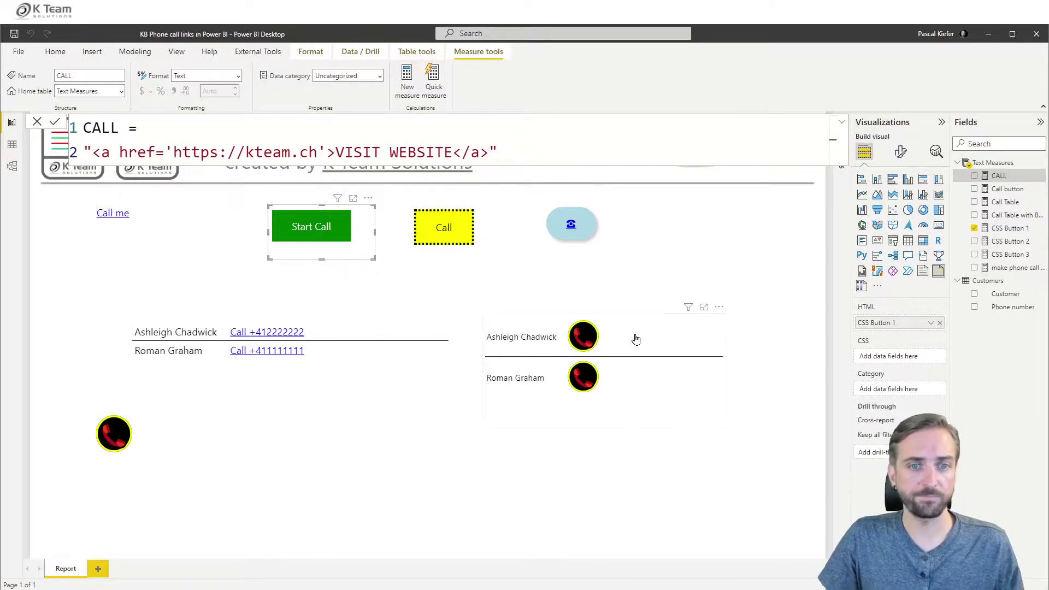
Add an HTML visual near the page bottom showing the CALL measure, then open its VISIT WEBSITE link to kteam.ch.
{"action": "left_click", "coordinate": [507, 486]}
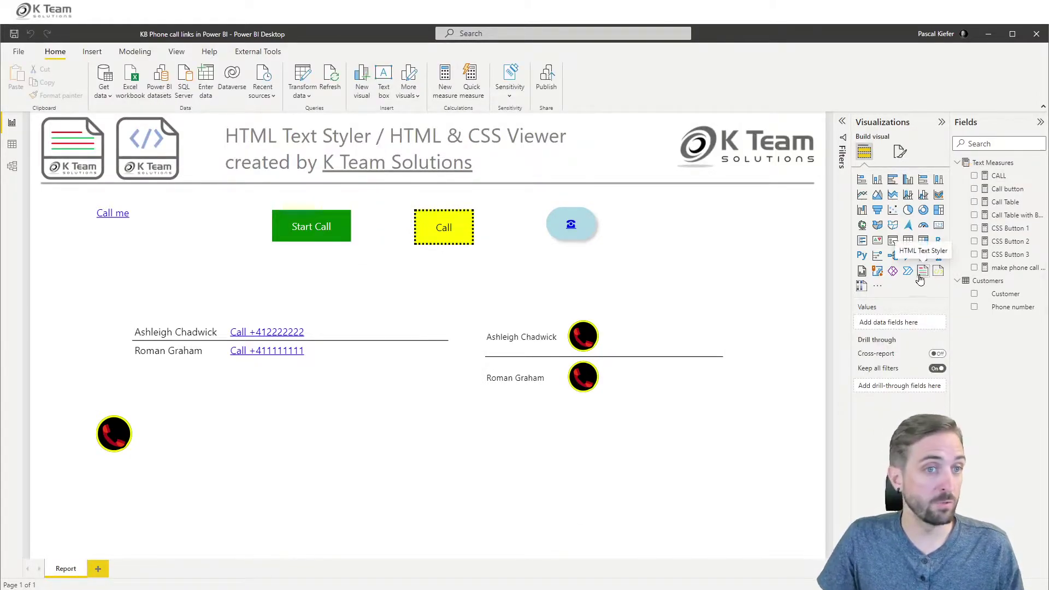
{"action": "left_click_drag", "start_coordinate": [911, 260], "coordinate": [931, 280]}
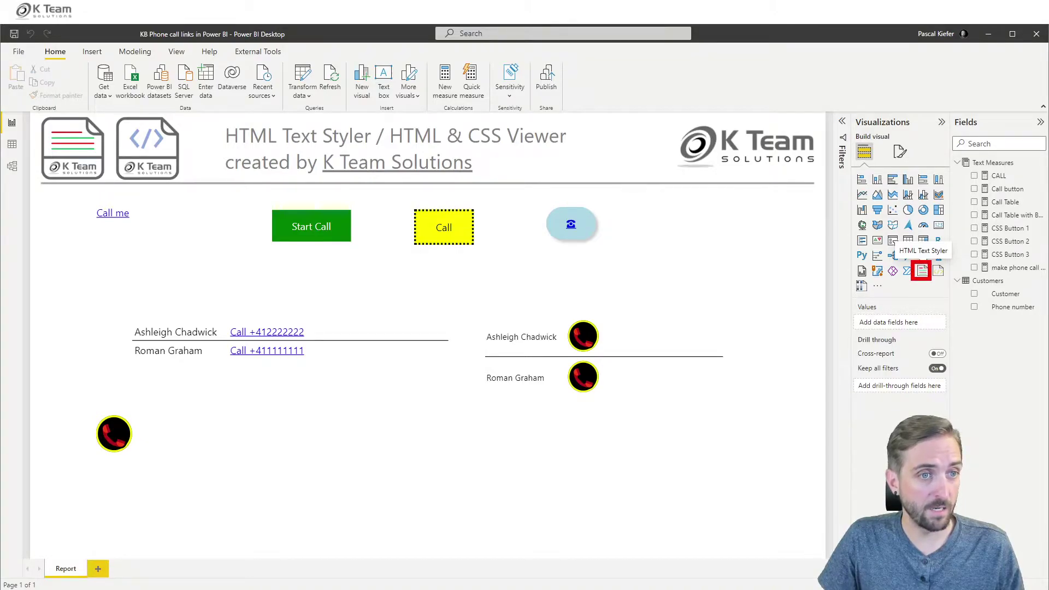
{"action": "left_click_drag", "start_coordinate": [907, 242], "coordinate": [953, 254]}
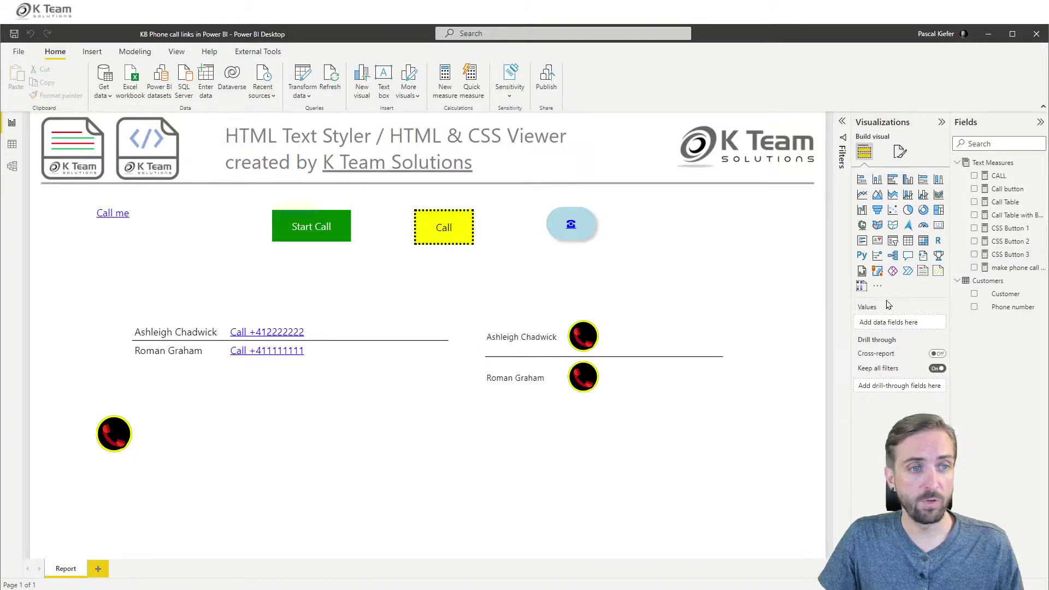
{"action": "left_click", "coordinate": [923, 271]}
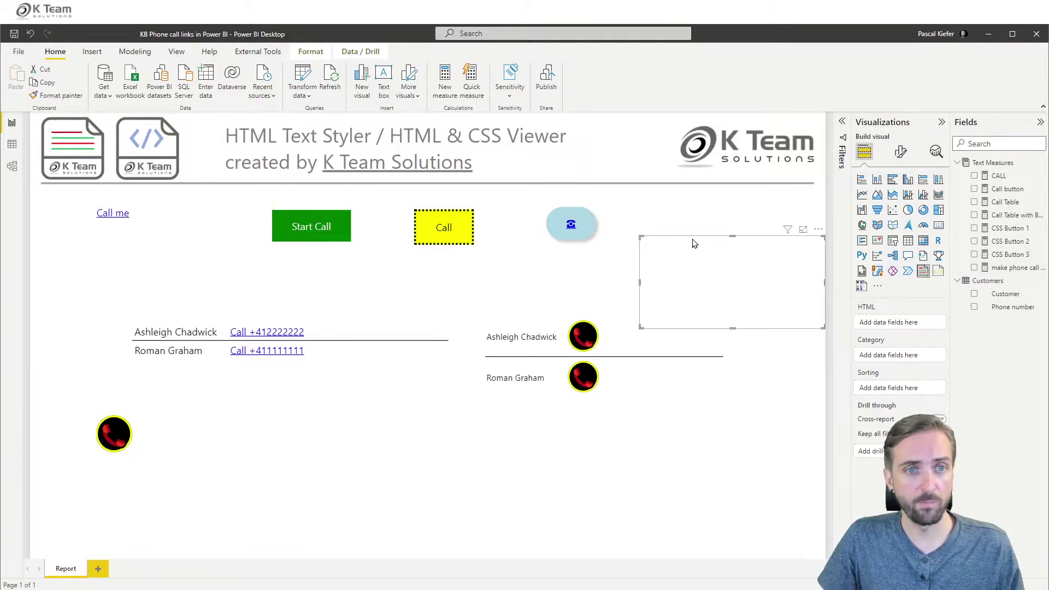
{"action": "left_click_drag", "start_coordinate": [693, 244], "coordinate": [543, 441]}
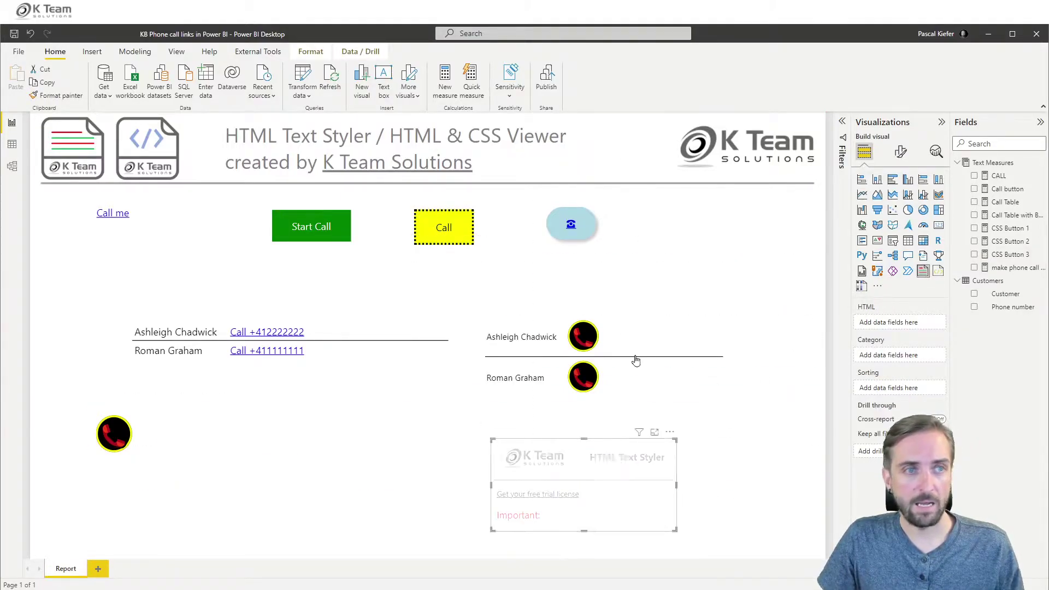
{"action": "left_click", "coordinate": [974, 176]}
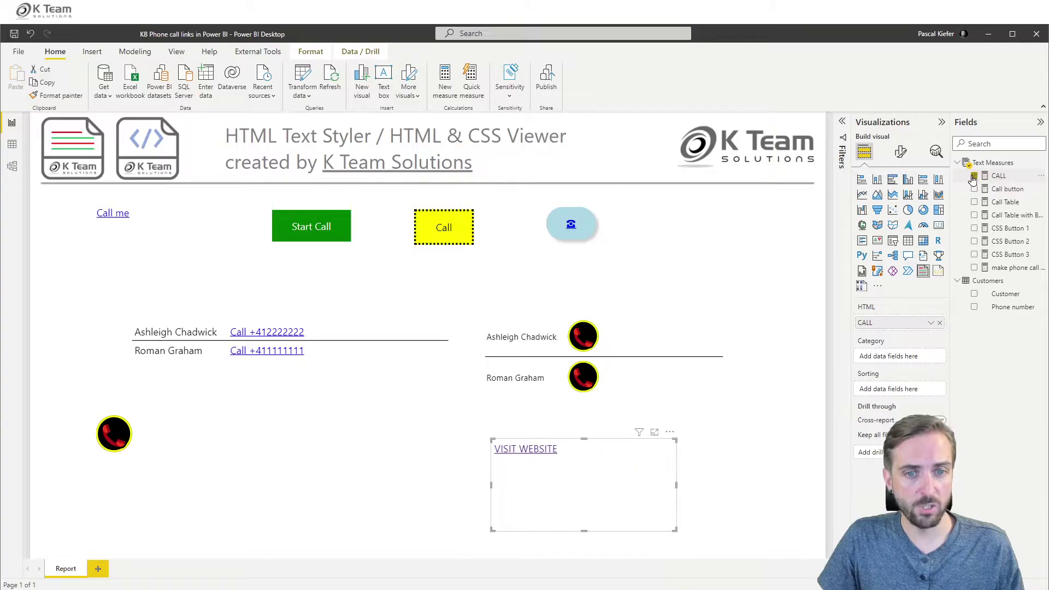
{"action": "left_click", "coordinate": [535, 451]}
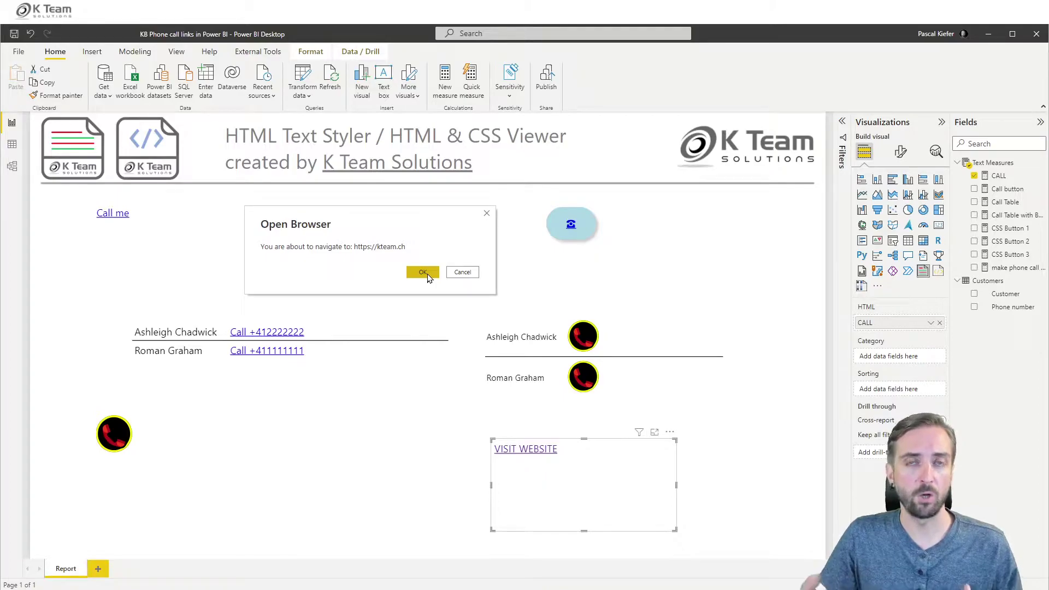
{"action": "left_click", "coordinate": [427, 276]}
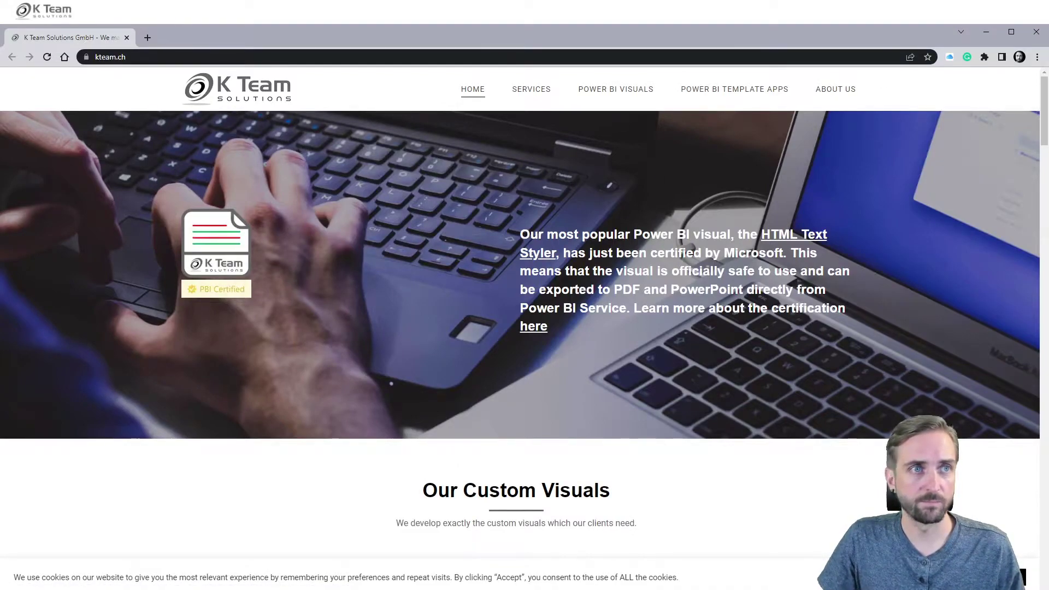
Close the kteam.ch page in Chrome to return to the Power BI report.
{"action": "left_click", "coordinate": [1037, 31]}
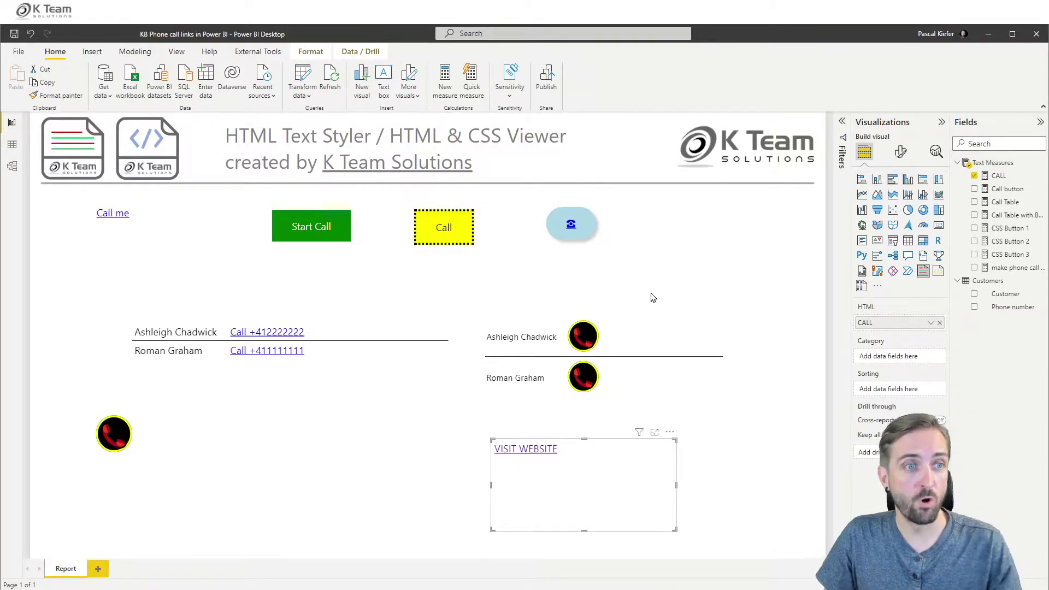
In the CALL formula, insert tel: before the link target and fix the surrounding quote.
{"action": "left_click", "coordinate": [995, 176]}
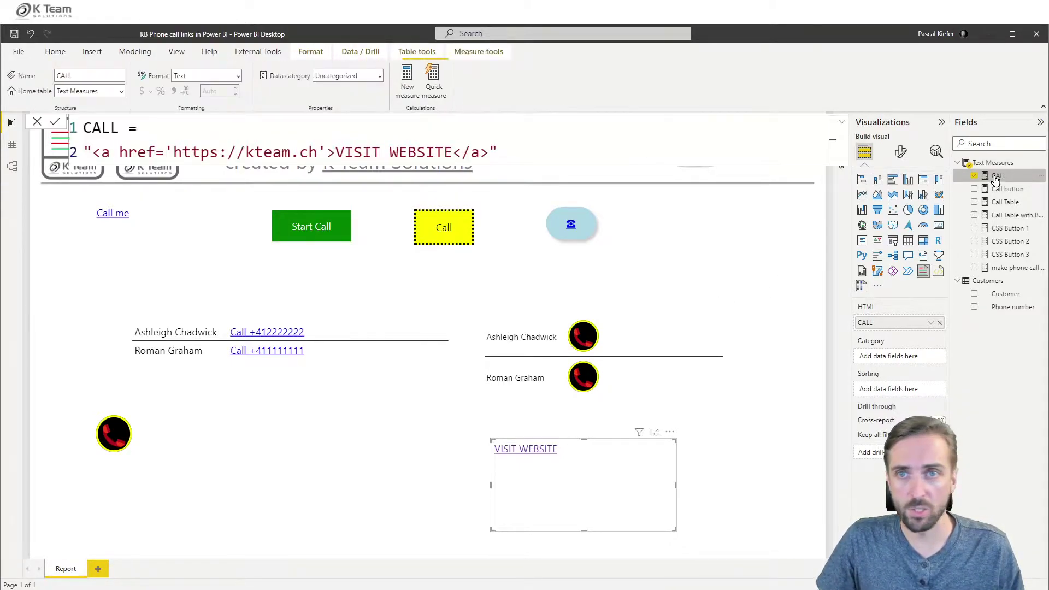
{"action": "left_click", "coordinate": [171, 152]}
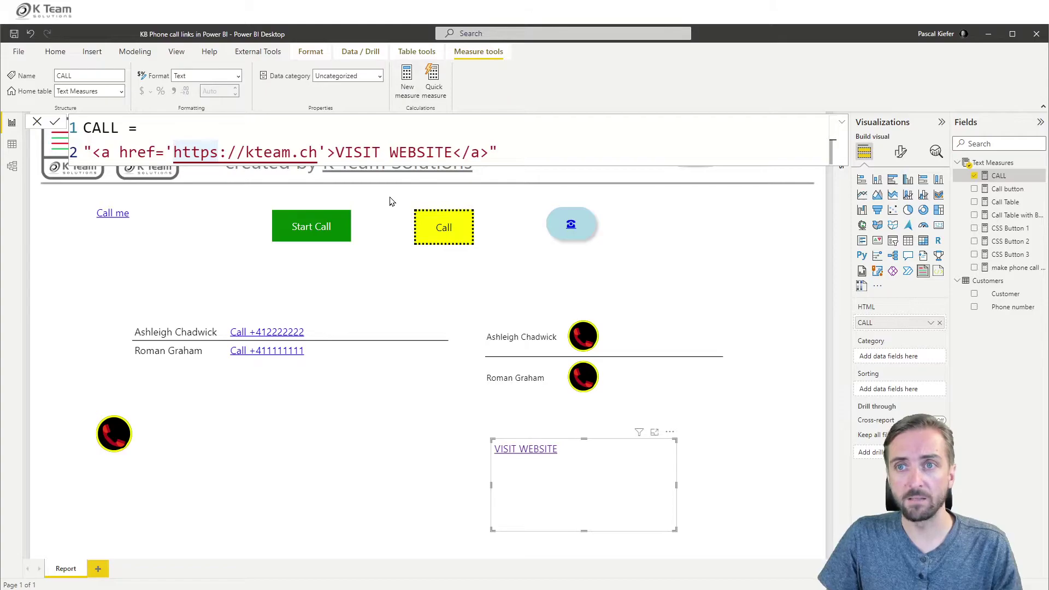
{"action": "type", "text": "tel:"}
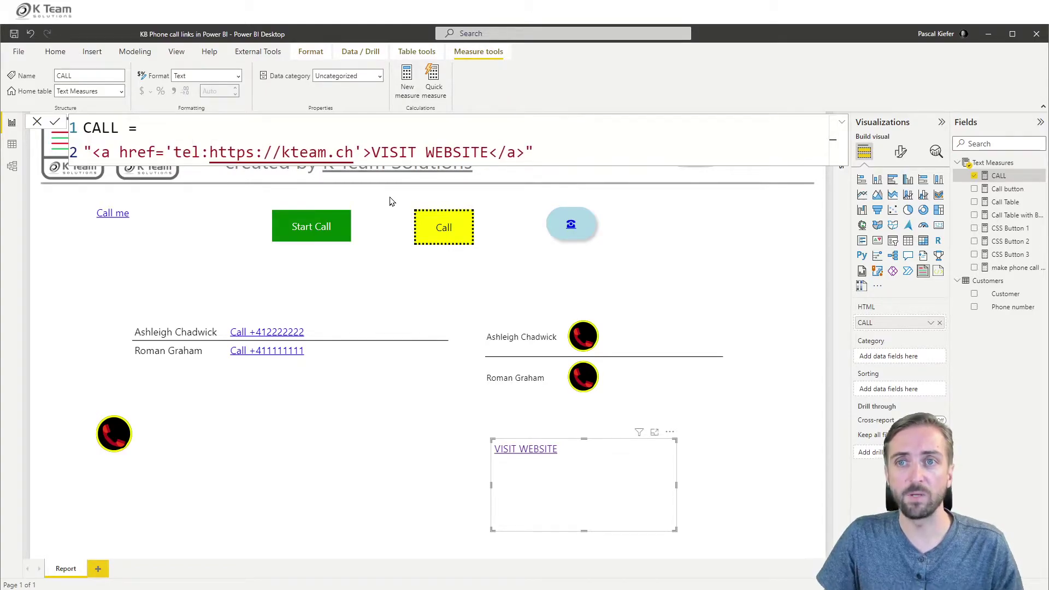
{"action": "key", "text": "Left"}
{"action": "key", "text": "Left"}
{"action": "key", "text": "Left"}
{"action": "key", "text": "Left"}
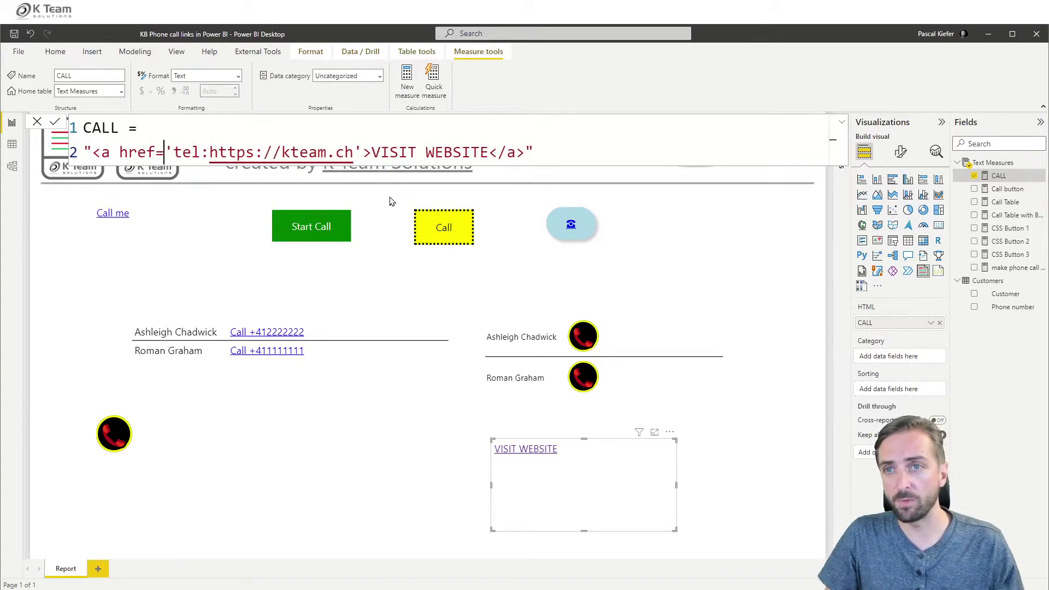
{"action": "key", "text": "Delete"}
{"action": "key", "text": "Right"}
{"action": "key", "text": "Right"}
{"action": "key", "text": "Right"}
{"action": "key", "text": "Right"}
{"action": "key", "text": "Left"}
{"action": "key", "text": "Left"}
{"action": "key", "text": "Left"}
{"action": "key", "text": "Left"}
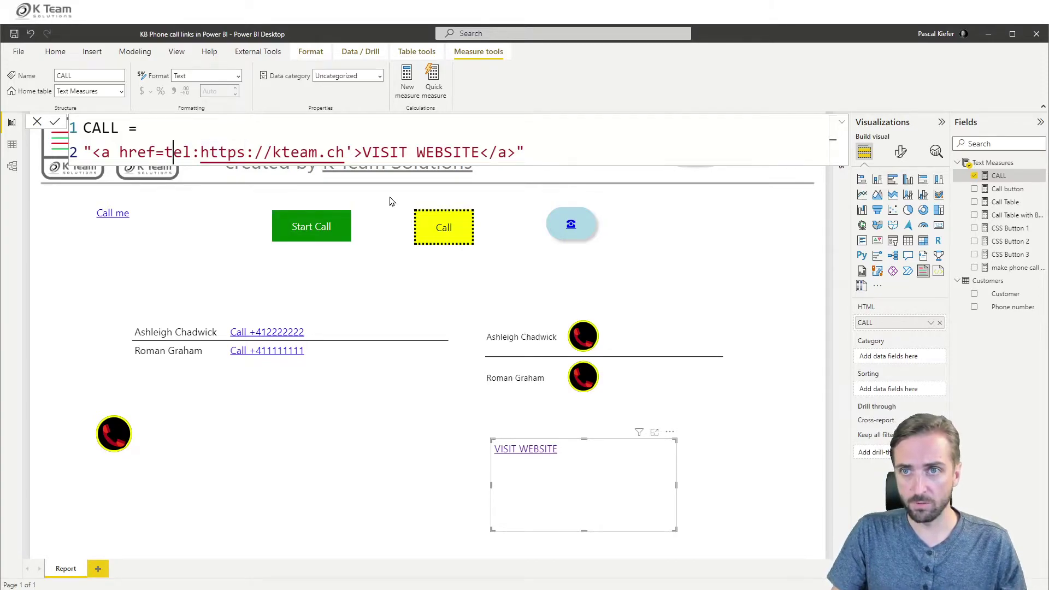
{"action": "type", "text": "'"}
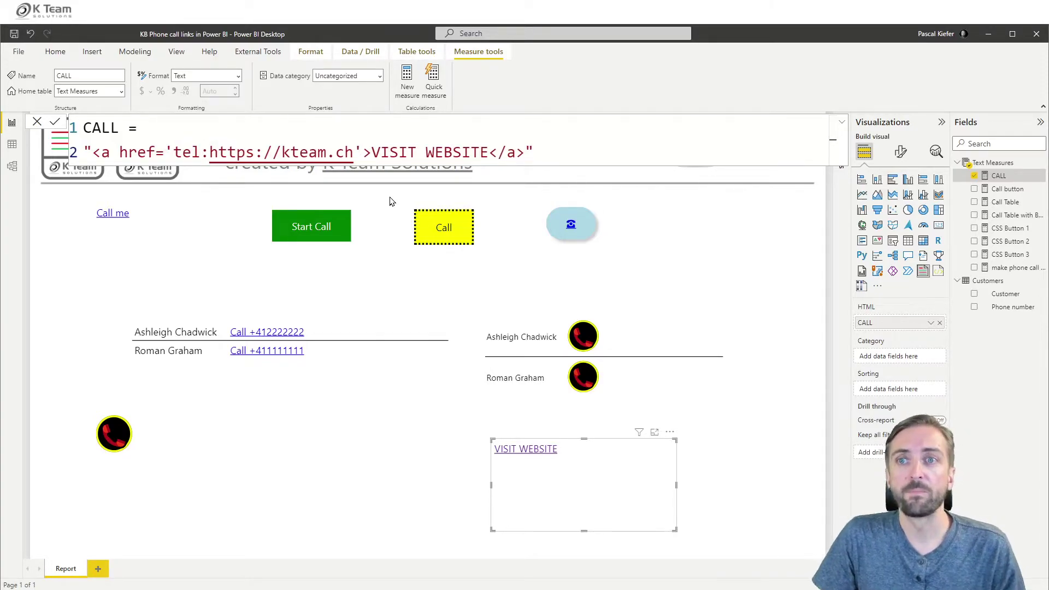
Replace the kteam.ch address with +411111111 and the link text with CALL, then commit.
{"action": "key", "text": "Right"}
{"action": "key", "text": "Right"}
{"action": "key", "text": "Right"}
{"action": "key", "text": "Right"}
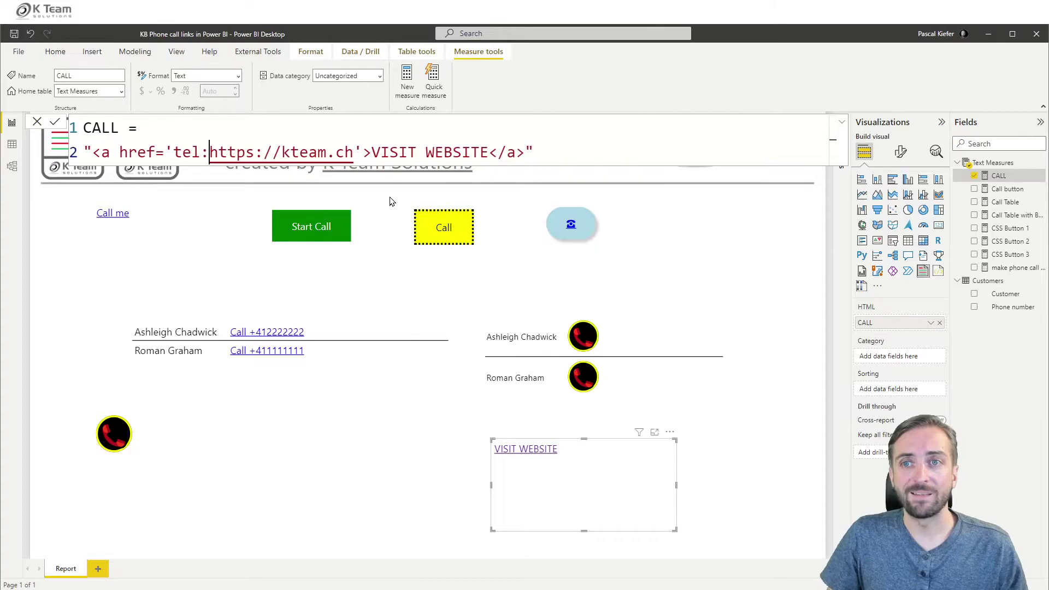
{"action": "key", "text": "ctrl+shift+Right"}
{"action": "key", "text": "ctrl+shift+Right"}
{"action": "key", "text": "ctrl+shift+Right"}
{"action": "key", "text": "ctrl+shift+Right"}
{"action": "key", "text": "ctrl+shift+Right"}
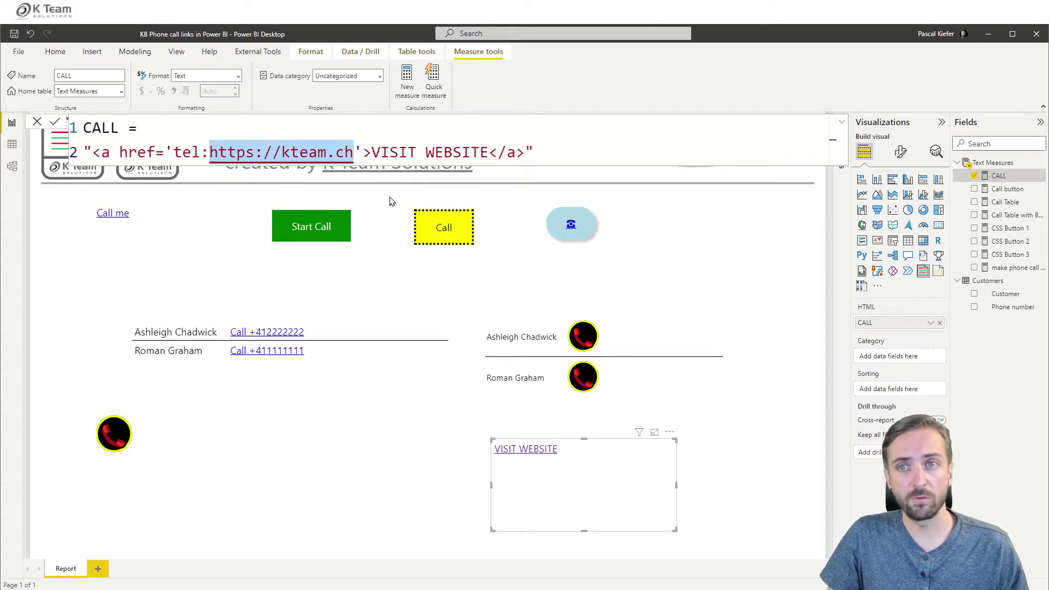
{"action": "type", "text": "+4111"}
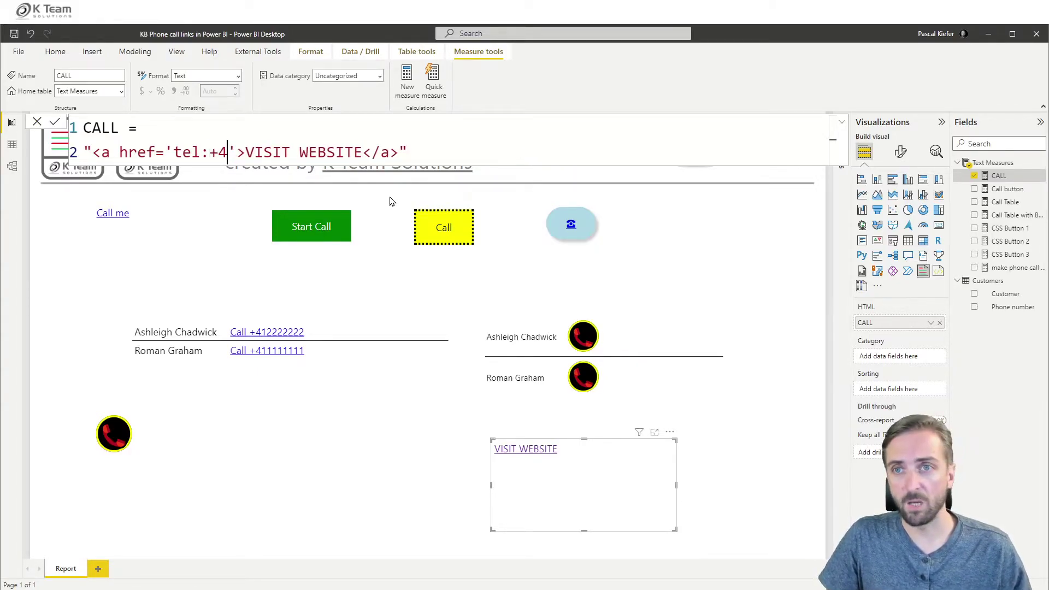
{"action": "type", "text": "11111"}
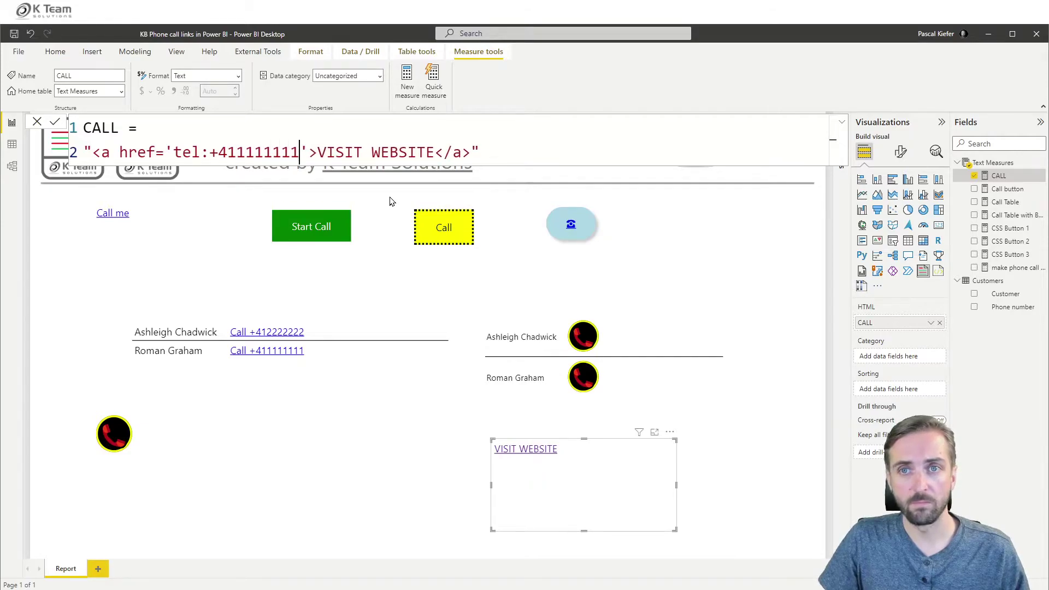
{"action": "key", "text": "Right"}
{"action": "key", "text": "Right"}
{"action": "key", "text": "ctrl+shift+Right"}
{"action": "key", "text": "ctrl+shift+Right"}
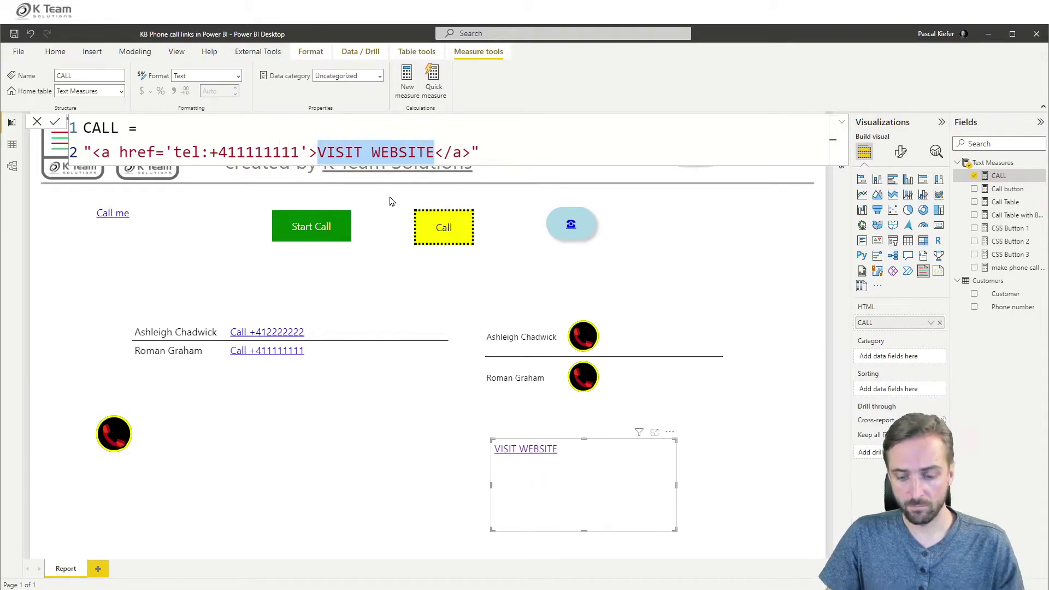
{"action": "type", "text": "CALL"}
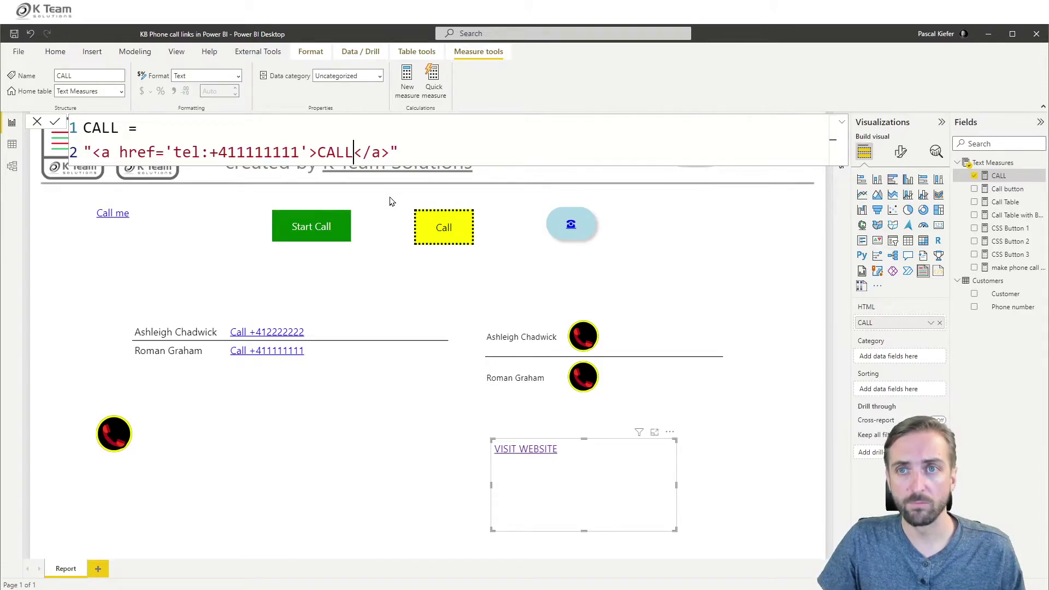
{"action": "key", "text": "Return"}
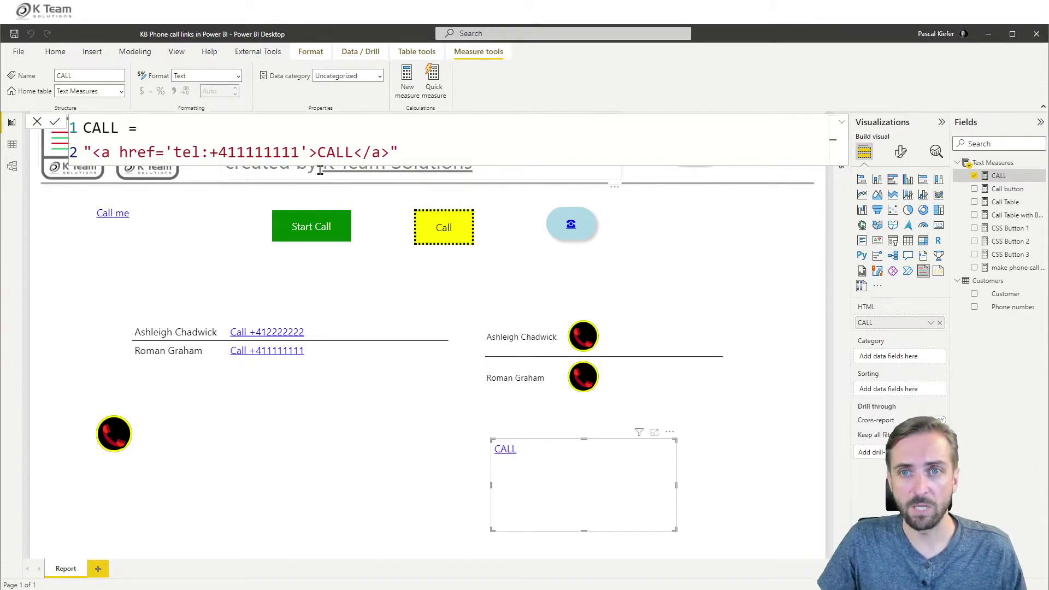
Follow the CALL phone link in the HTML visual and allow it to open Skype.
{"action": "mouse_move", "coordinate": [308, 138]}
{"action": "left_mouse_down"}
{"action": "mouse_move", "coordinate": [356, 165]}
{"action": "mouse_move", "coordinate": [495, 437]}
{"action": "mouse_move", "coordinate": [484, 435]}
{"action": "mouse_move", "coordinate": [494, 440]}
{"action": "mouse_move", "coordinate": [506, 412]}
{"action": "left_mouse_up"}
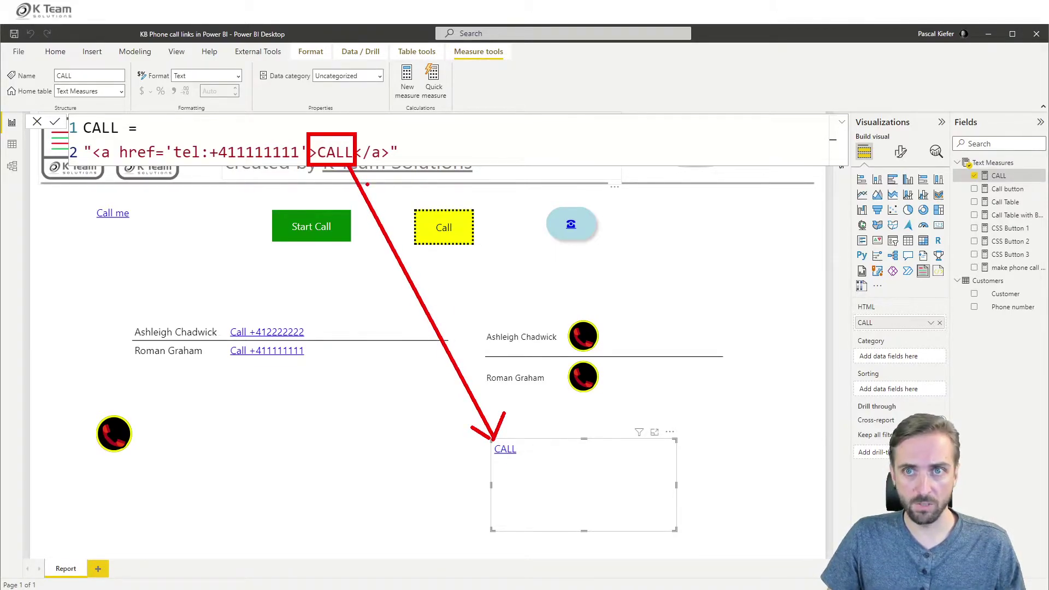
{"action": "mouse_move", "coordinate": [165, 137]}
{"action": "left_mouse_down"}
{"action": "mouse_move", "coordinate": [191, 136]}
{"action": "mouse_move", "coordinate": [166, 137]}
{"action": "left_mouse_up"}
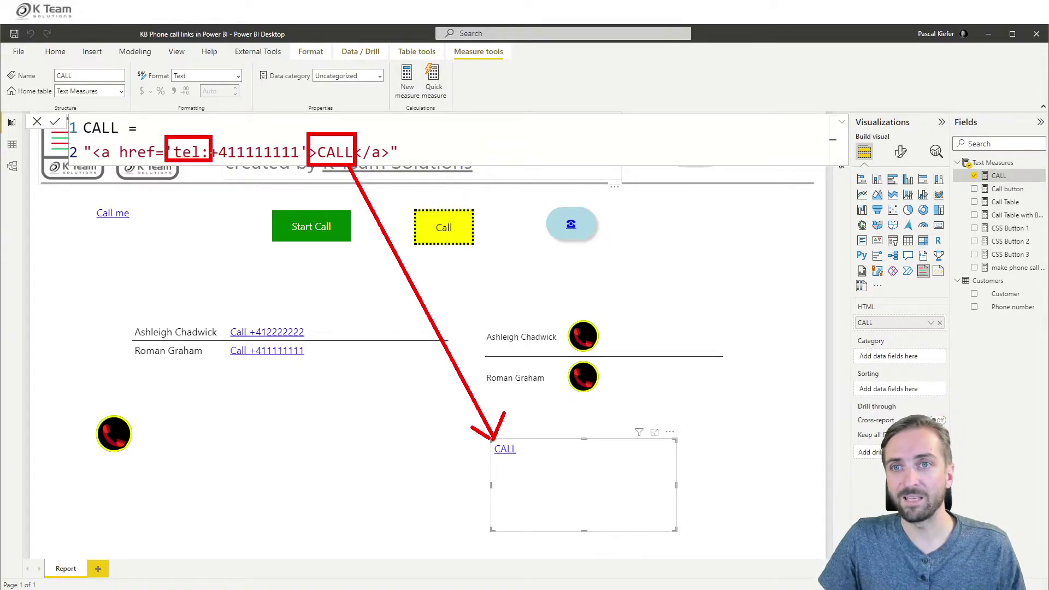
{"action": "key", "text": "Escape"}
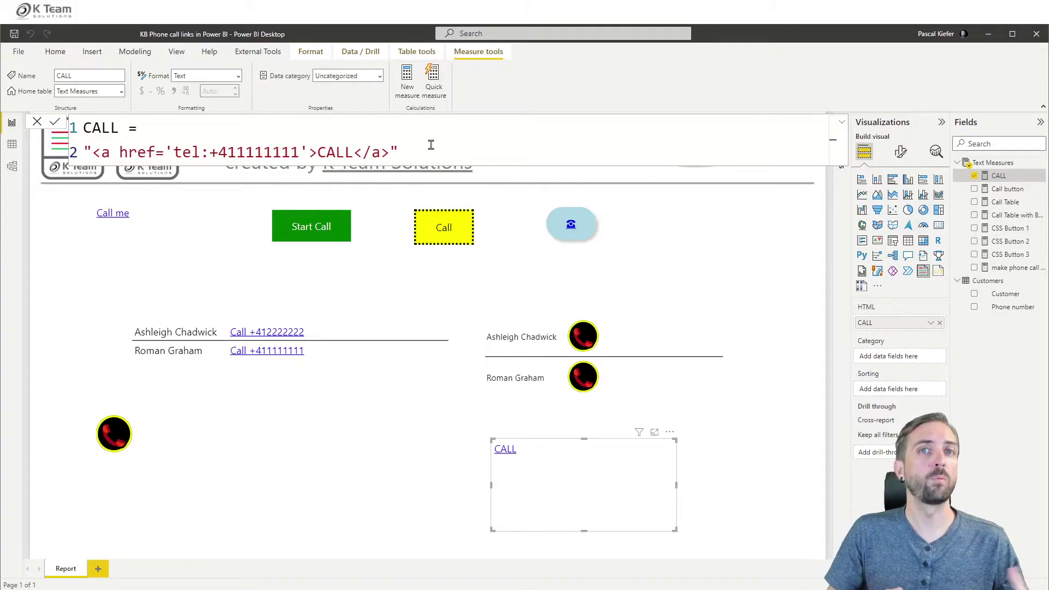
{"action": "left_click", "coordinate": [510, 451]}
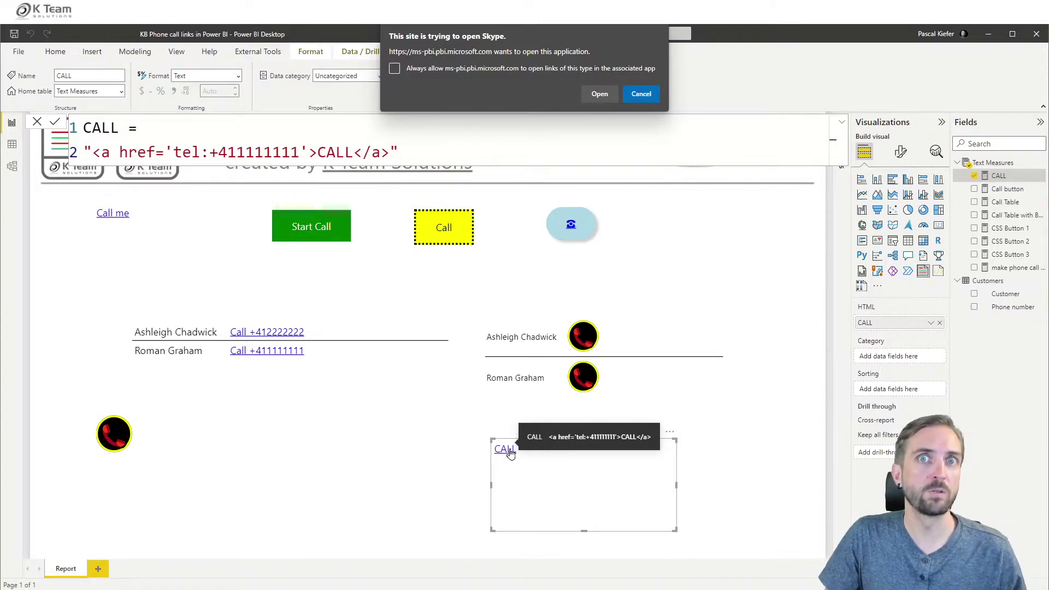
{"action": "left_click", "coordinate": [600, 94]}
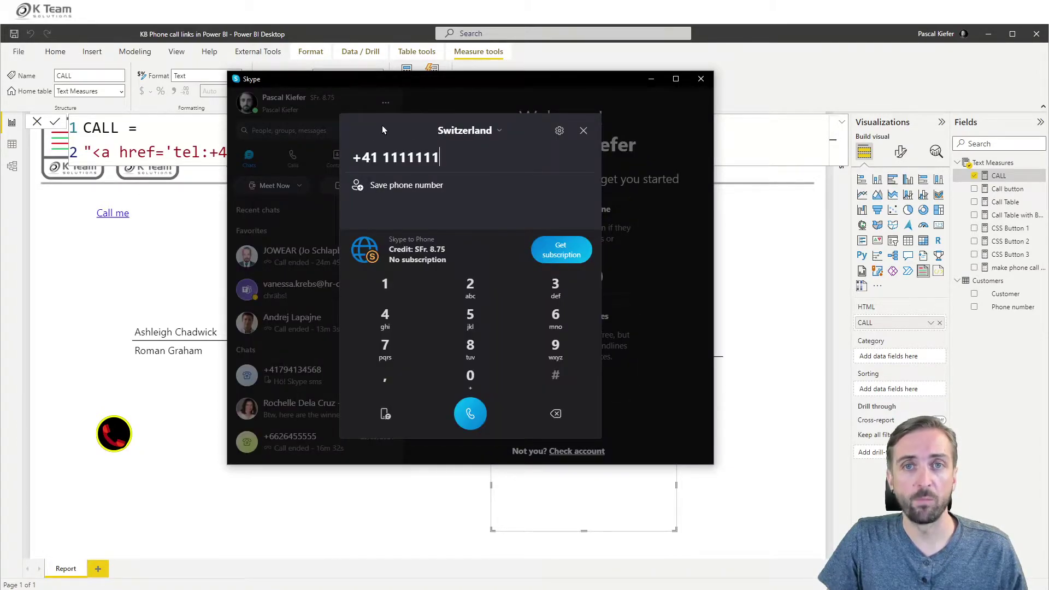
Check the number filled into Skype's dialer, then close the dial pad and Skype.
{"action": "left_click_drag", "start_coordinate": [360, 159], "coordinate": [480, 165]}
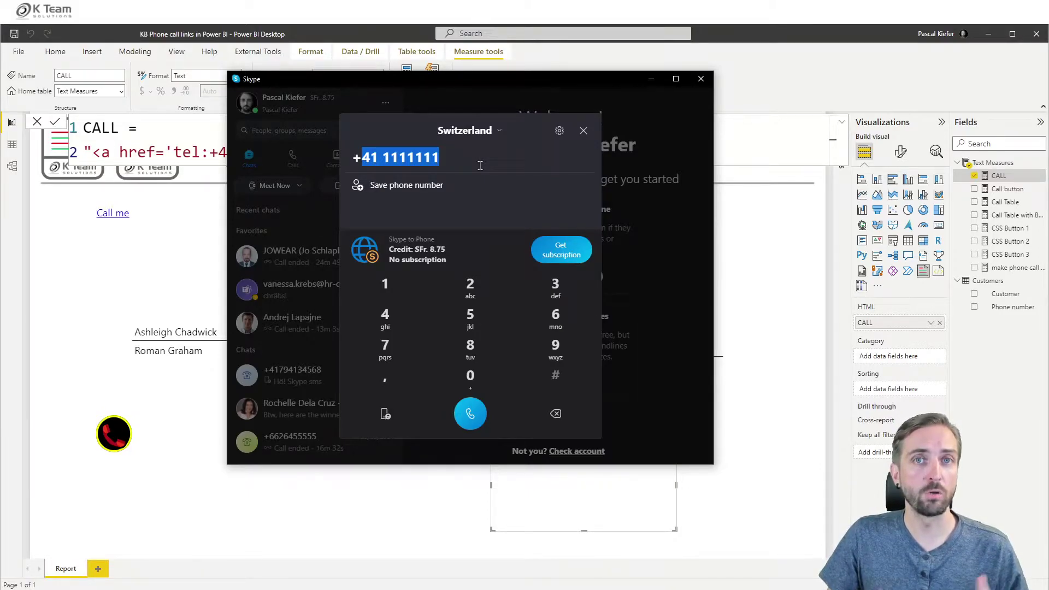
{"action": "left_click", "coordinate": [583, 131]}
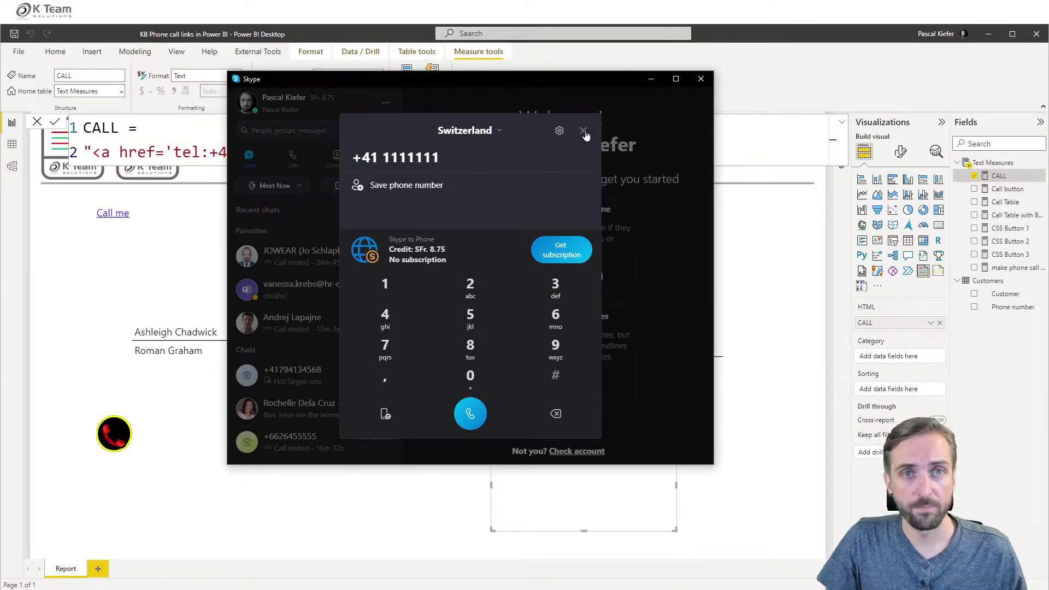
{"action": "left_click", "coordinate": [701, 79]}
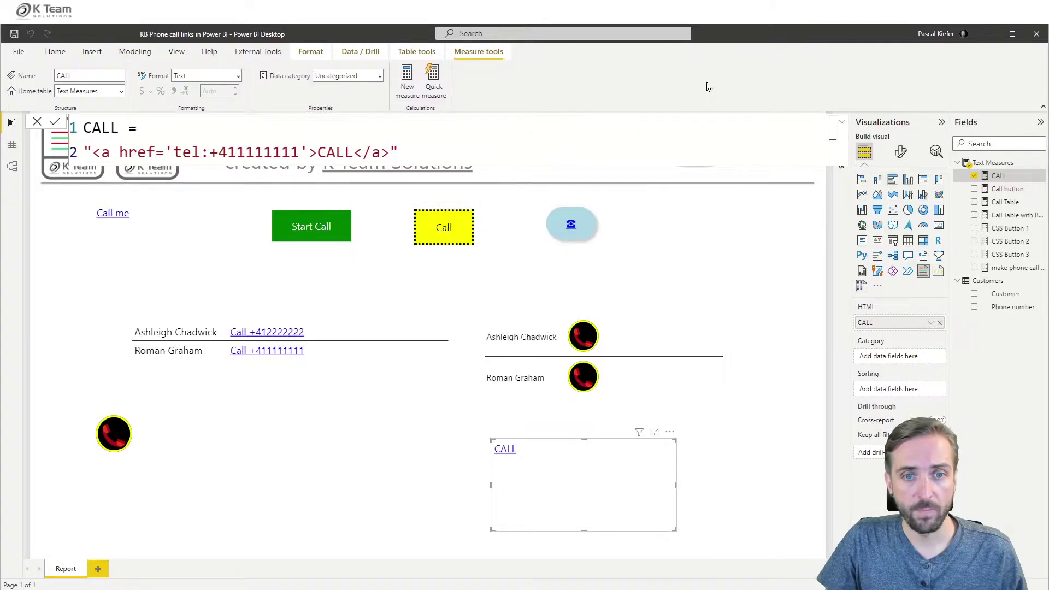
Nudge the CALL link visual slightly left and down, then select the phone-icon call visual.
{"action": "left_click_drag", "start_coordinate": [570, 445], "coordinate": [552, 449]}
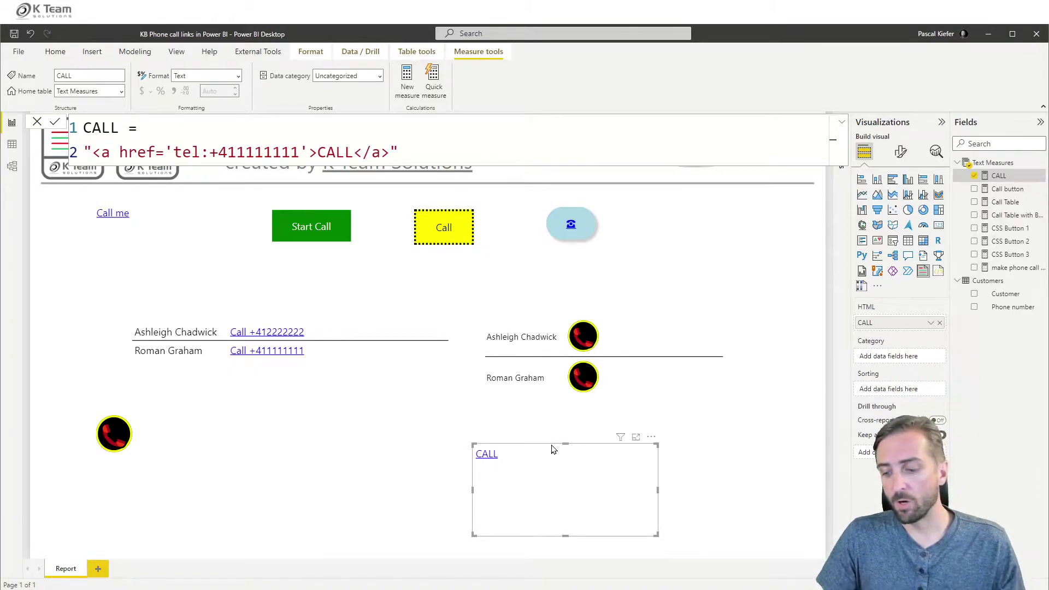
{"action": "mouse_move", "coordinate": [248, 195]}
{"action": "left_mouse_down"}
{"action": "mouse_move", "coordinate": [327, 244]}
{"action": "mouse_move", "coordinate": [647, 263]}
{"action": "left_mouse_up"}
{"action": "left_click_drag", "start_coordinate": [77, 406], "coordinate": [192, 460]}
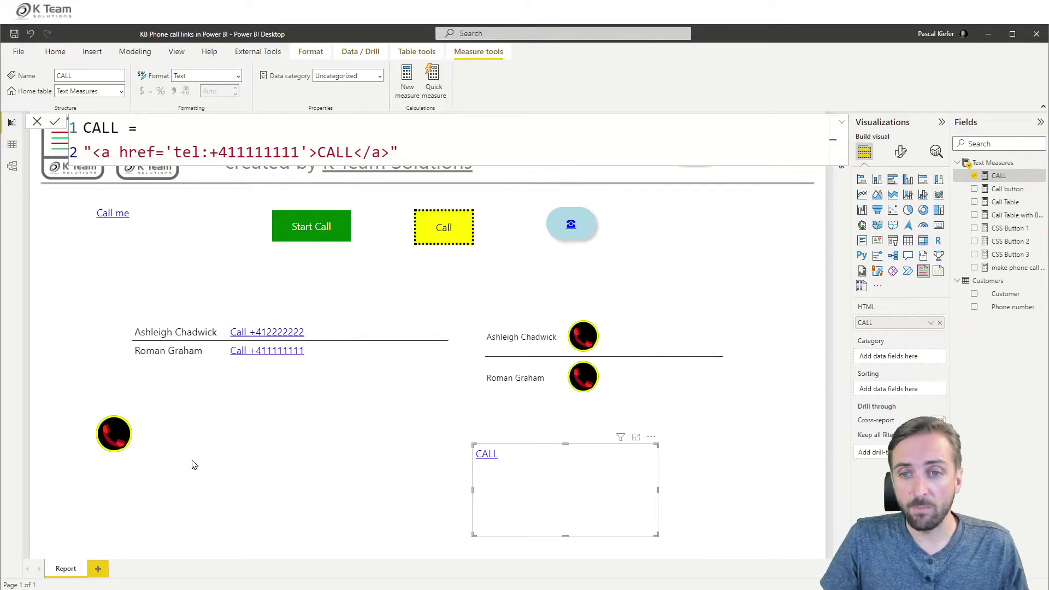
{"action": "left_click", "coordinate": [144, 416]}
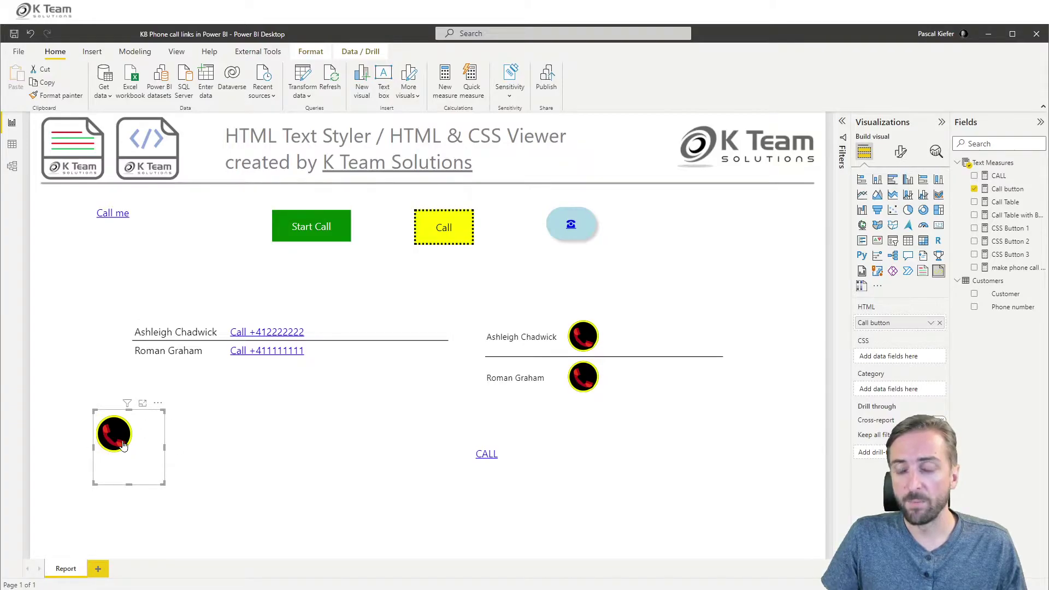
Nudge the phone-icon visual up and right, then open the Call button measure's formula.
{"action": "left_click_drag", "start_coordinate": [144, 416], "coordinate": [181, 407]}
{"action": "left_click", "coordinate": [1015, 191]}
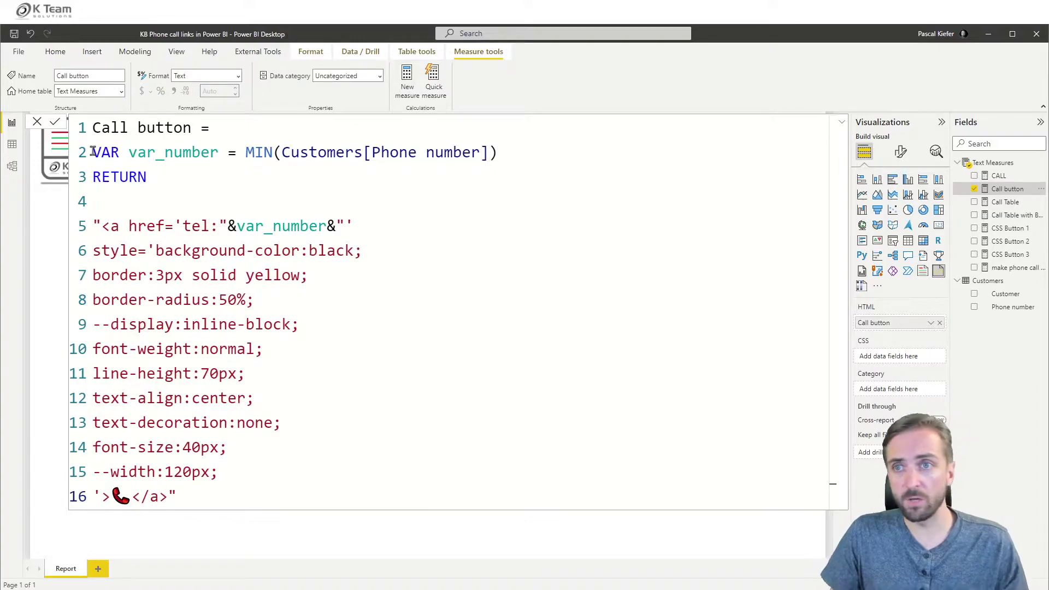
{"action": "left_click_drag", "start_coordinate": [93, 152], "coordinate": [221, 152]}
{"action": "left_click", "coordinate": [544, 138]}
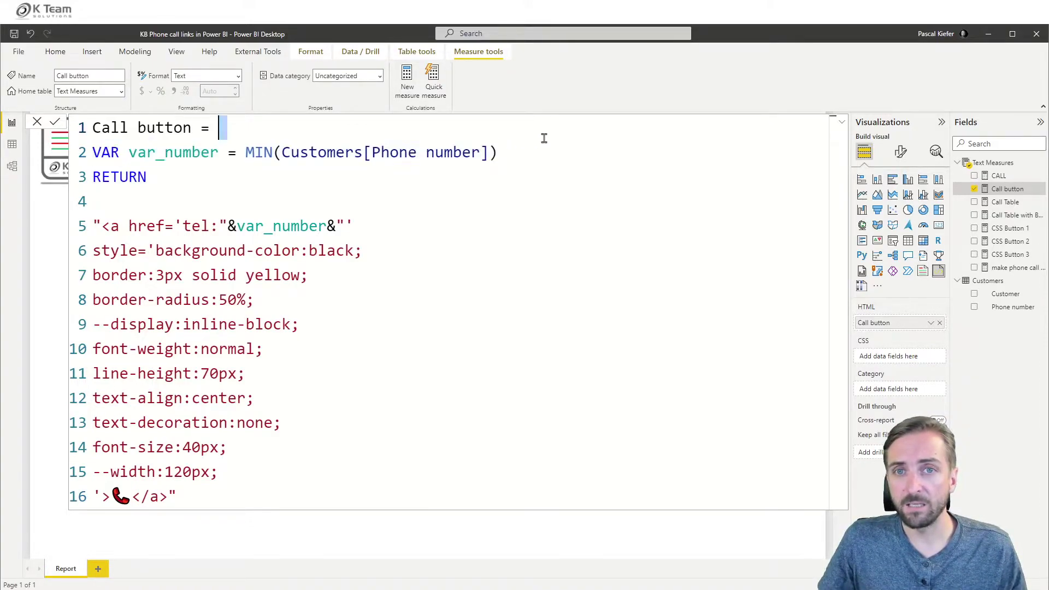
{"action": "triple_click", "coordinate": [551, 150]}
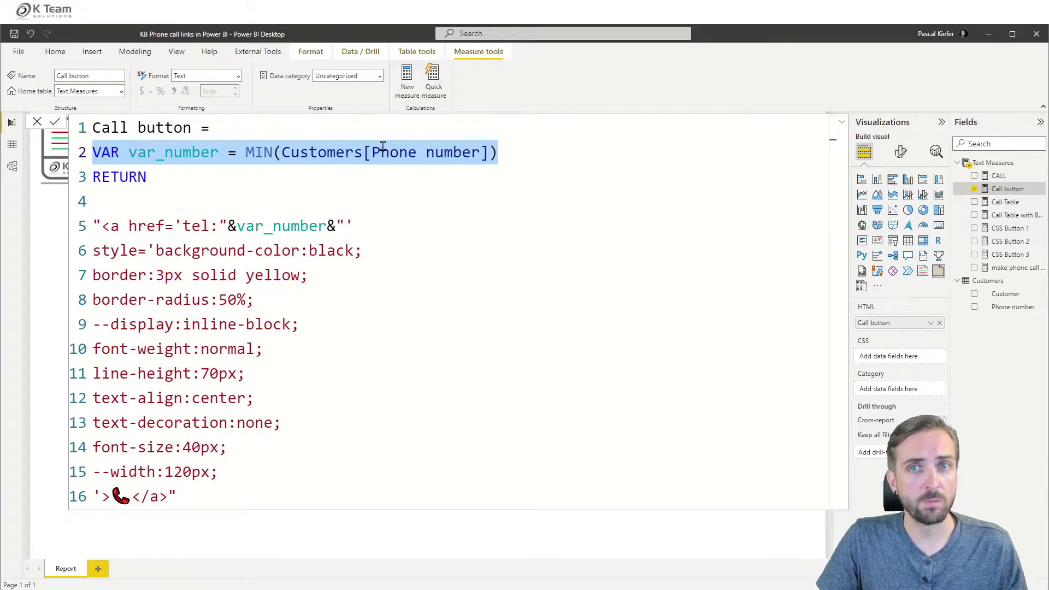
{"action": "left_click", "coordinate": [103, 226]}
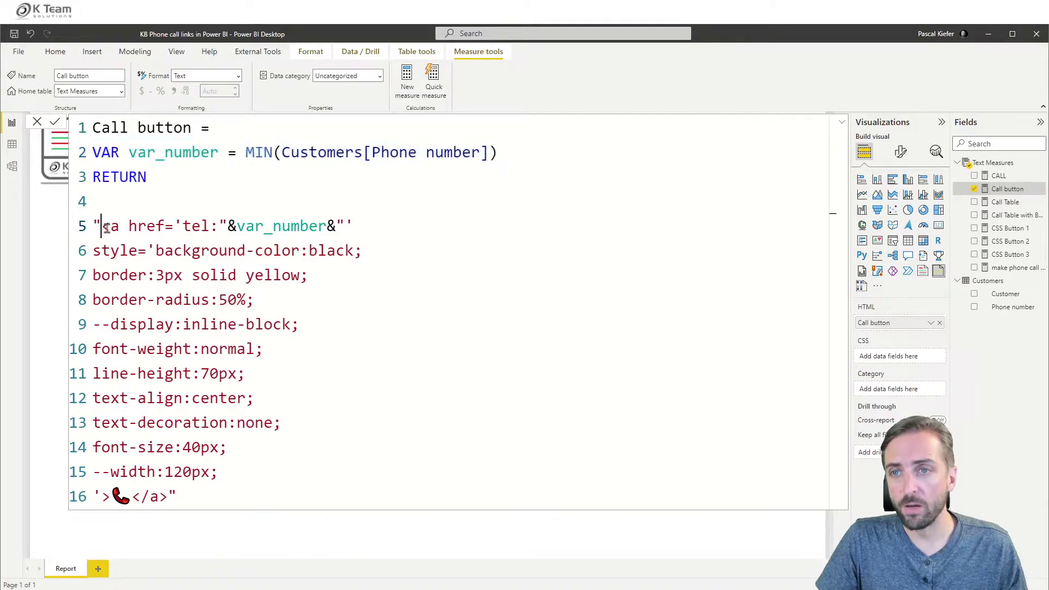
{"action": "left_click_drag", "start_coordinate": [106, 228], "coordinate": [336, 226]}
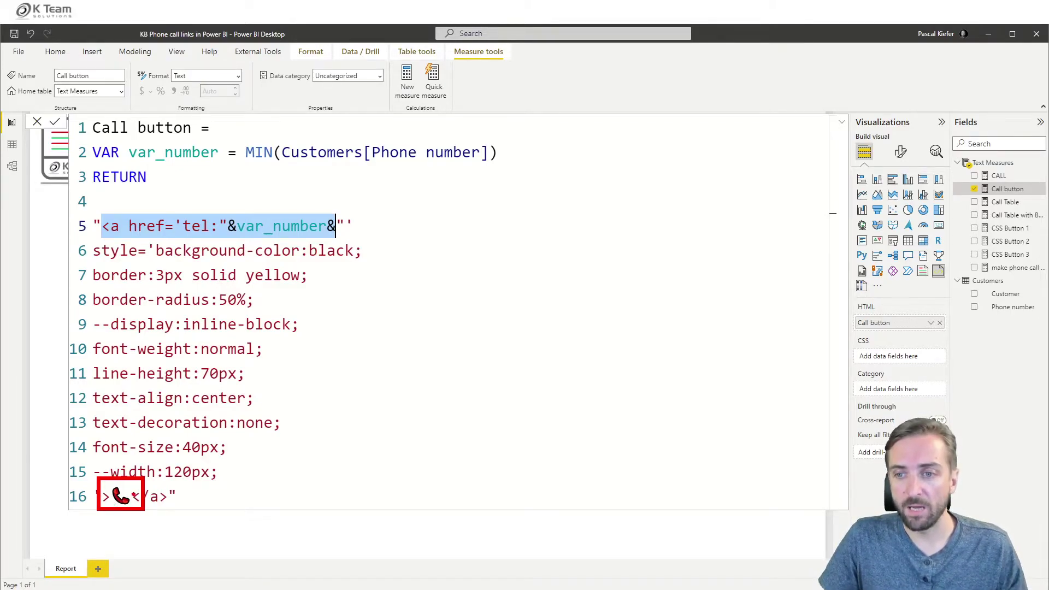
{"action": "left_click", "coordinate": [132, 496]}
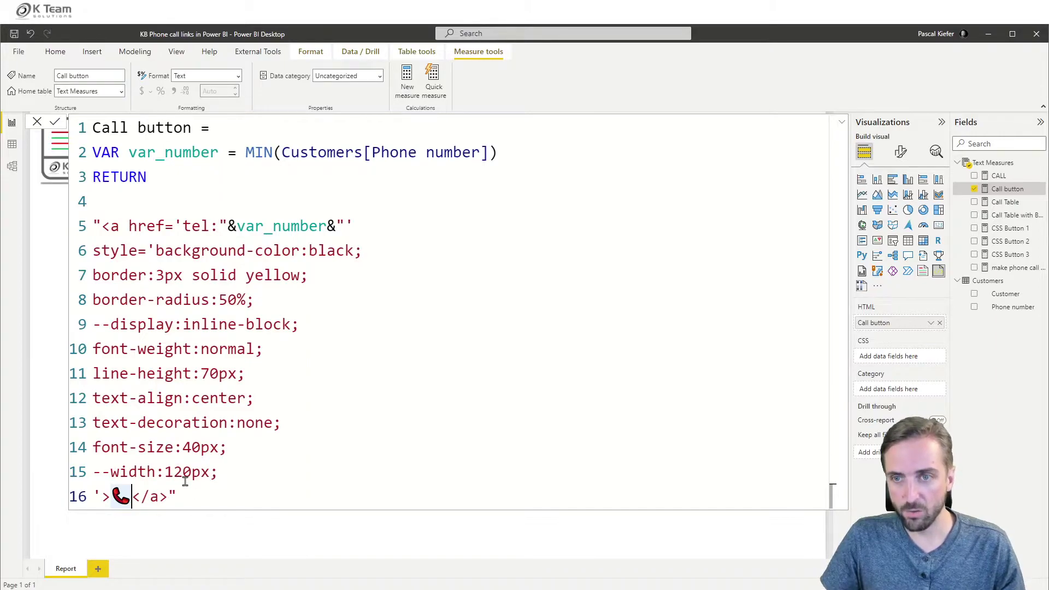
Replace the 📞 emoji in the Call button measure with ☎, apply it, and shorten the visual.
{"action": "key", "text": "super+period"}
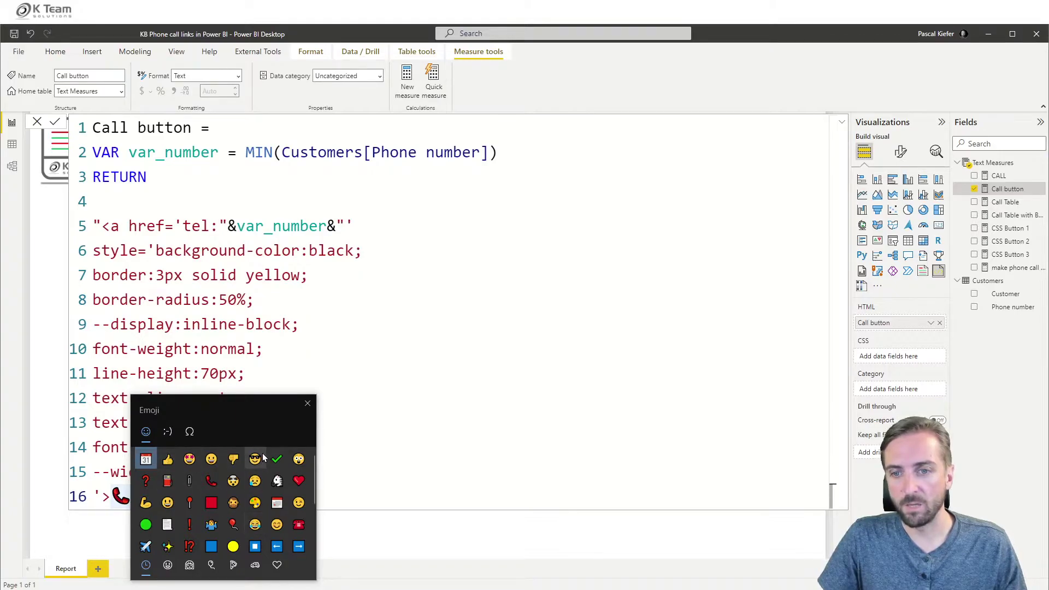
{"action": "scroll", "coordinate": [276, 492], "scroll_direction": "down", "scroll_amount": 1}
{"action": "left_click", "coordinate": [211, 566]}
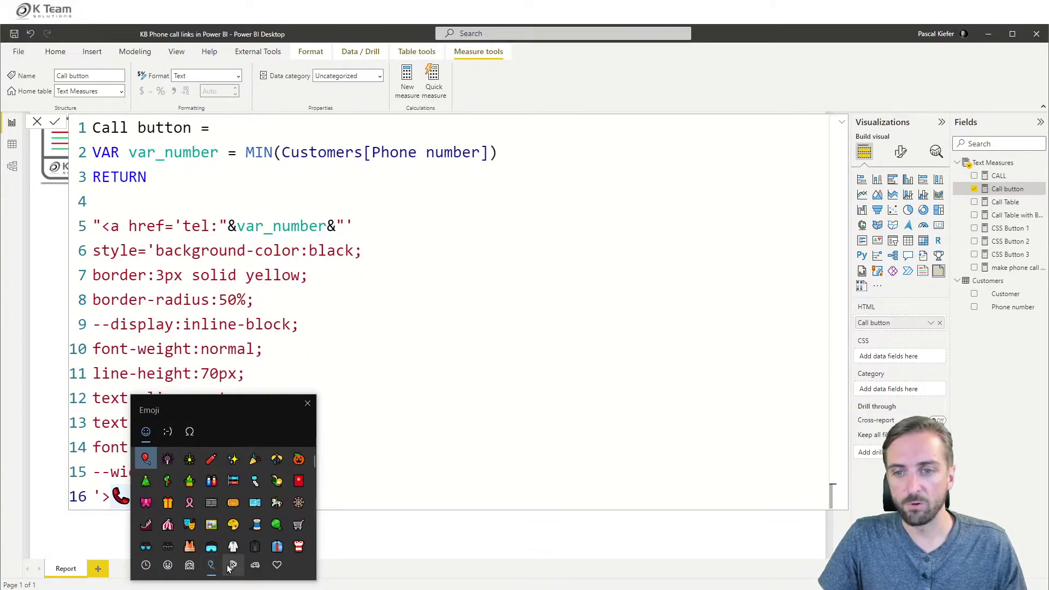
{"action": "left_click", "coordinate": [190, 565]}
{"action": "left_click", "coordinate": [233, 565]}
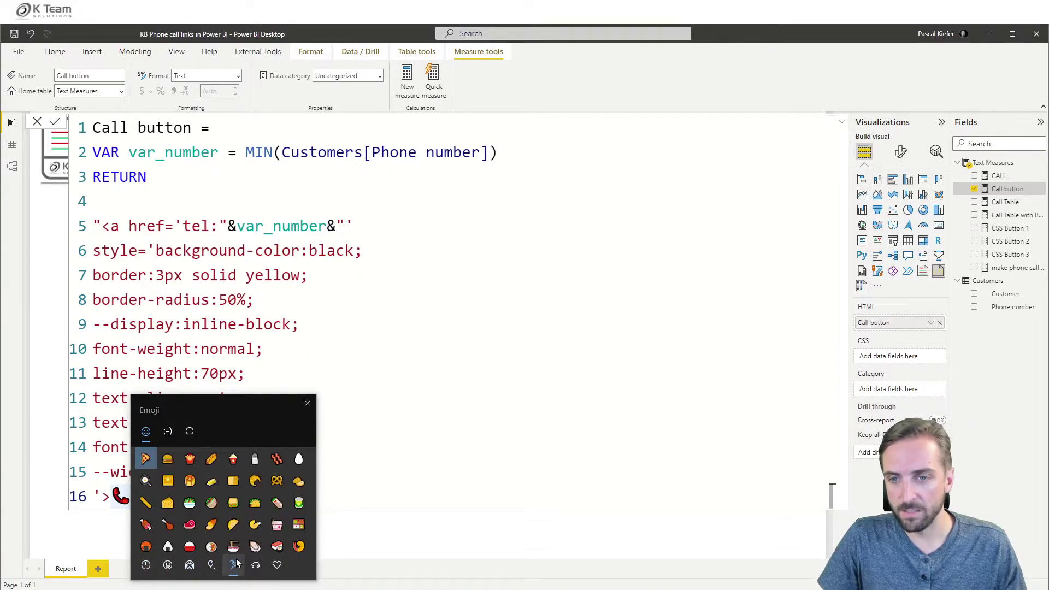
{"action": "left_click", "coordinate": [212, 565]}
{"action": "scroll", "coordinate": [230, 509], "scroll_direction": "down", "scroll_amount": 5}
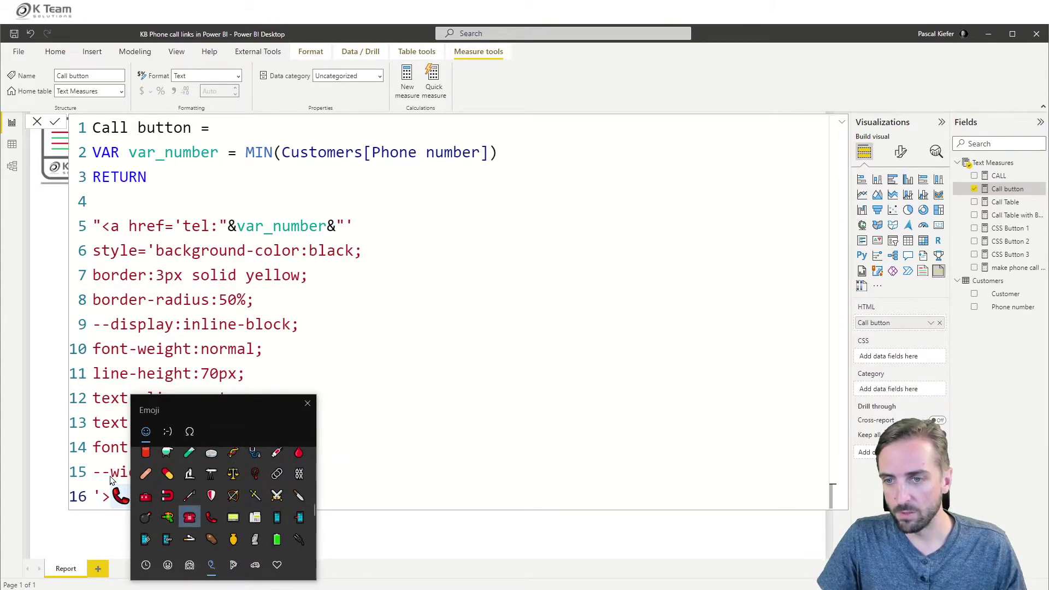
{"action": "left_click", "coordinate": [190, 517]}
{"action": "key", "text": "BackSpace"}
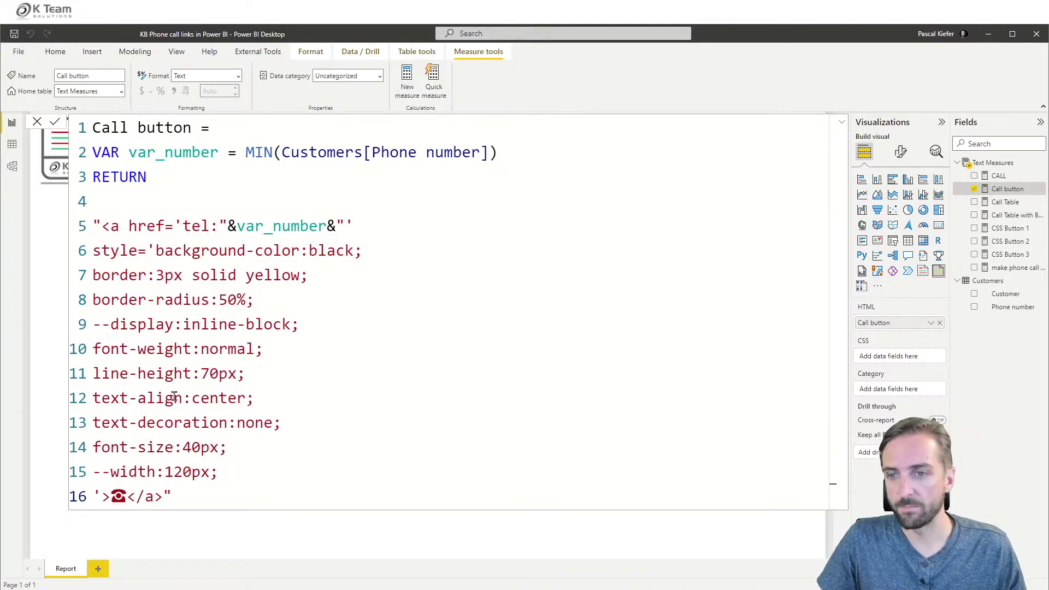
{"action": "left_click", "coordinate": [37, 121]}
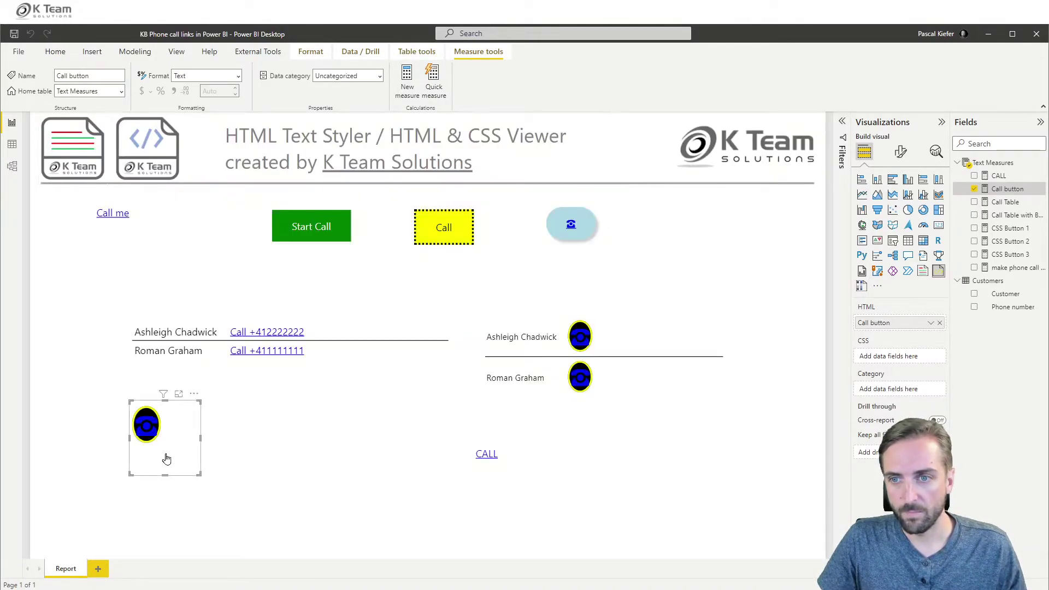
{"action": "mouse_move", "coordinate": [188, 471]}
{"action": "left_mouse_down"}
{"action": "mouse_move", "coordinate": [198, 468]}
{"action": "mouse_move", "coordinate": [189, 464]}
{"action": "left_mouse_up"}
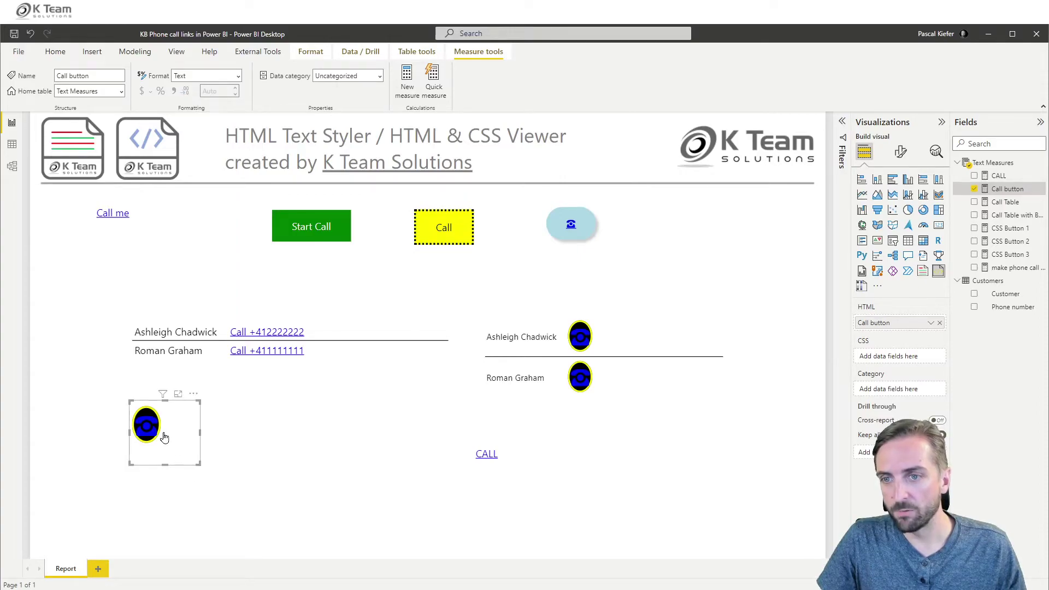
Swap the ☎ in the Call button measure back to the 📞 telephone receiver emoji and apply.
{"action": "left_click", "coordinate": [998, 178]}
{"action": "left_click", "coordinate": [998, 185]}
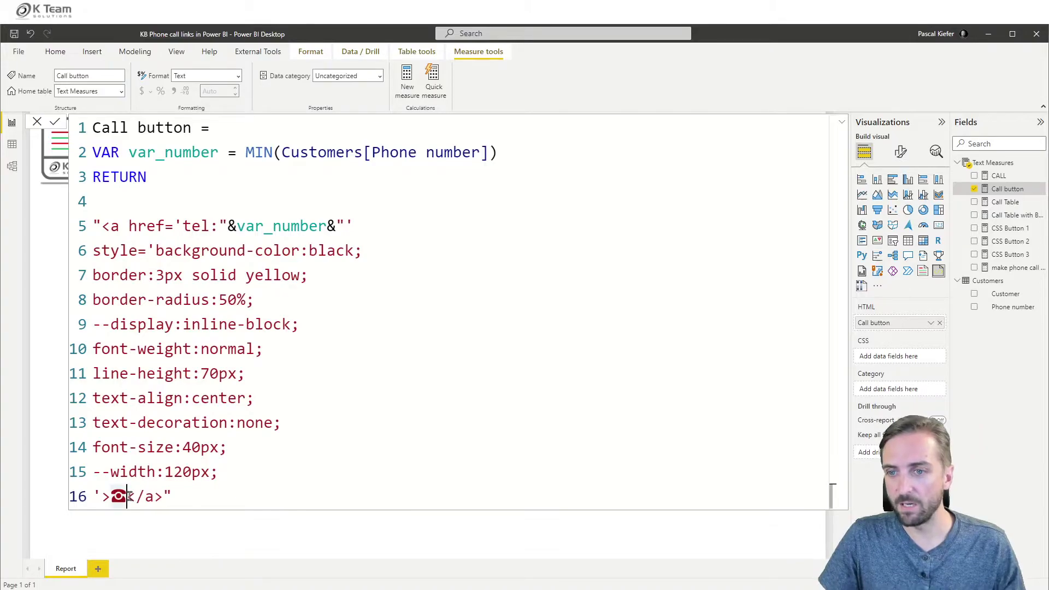
{"action": "left_click_drag", "start_coordinate": [111, 496], "coordinate": [128, 496]}
{"action": "key", "text": "super+period"}
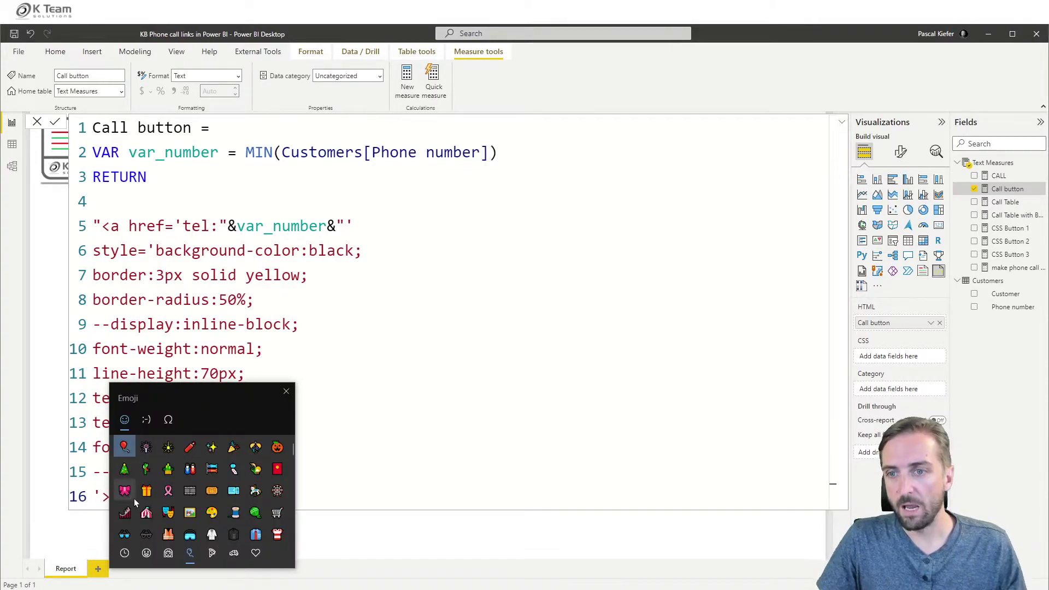
{"action": "left_click", "coordinate": [126, 554]}
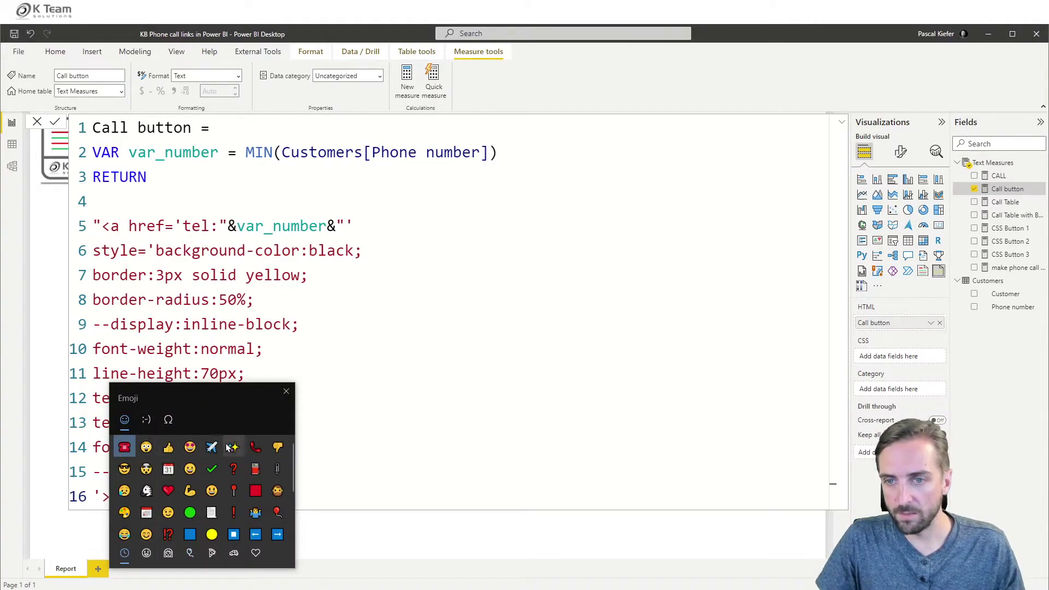
{"action": "left_click", "coordinate": [258, 444]}
{"action": "key", "text": "Escape"}
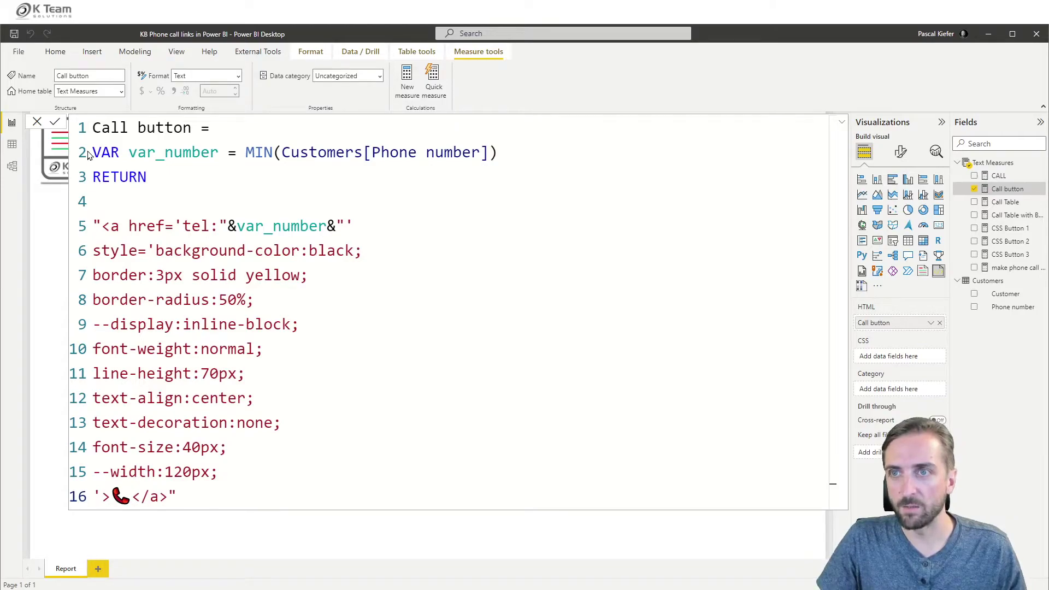
{"action": "left_click", "coordinate": [55, 125]}
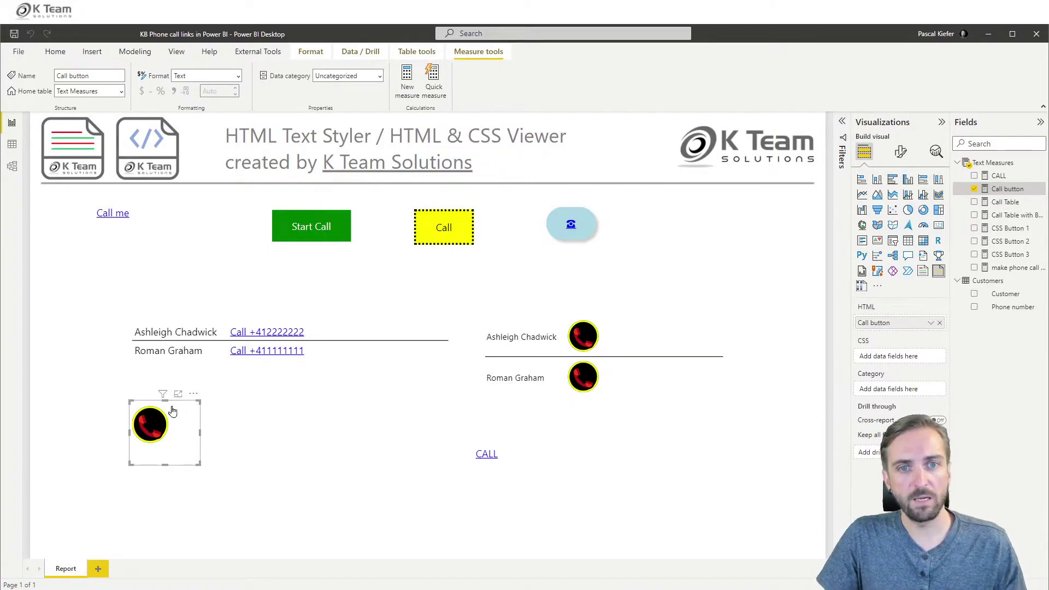
Select the two call table visuals and open the Call Table measure's formula.
{"action": "left_click", "coordinate": [533, 323]}
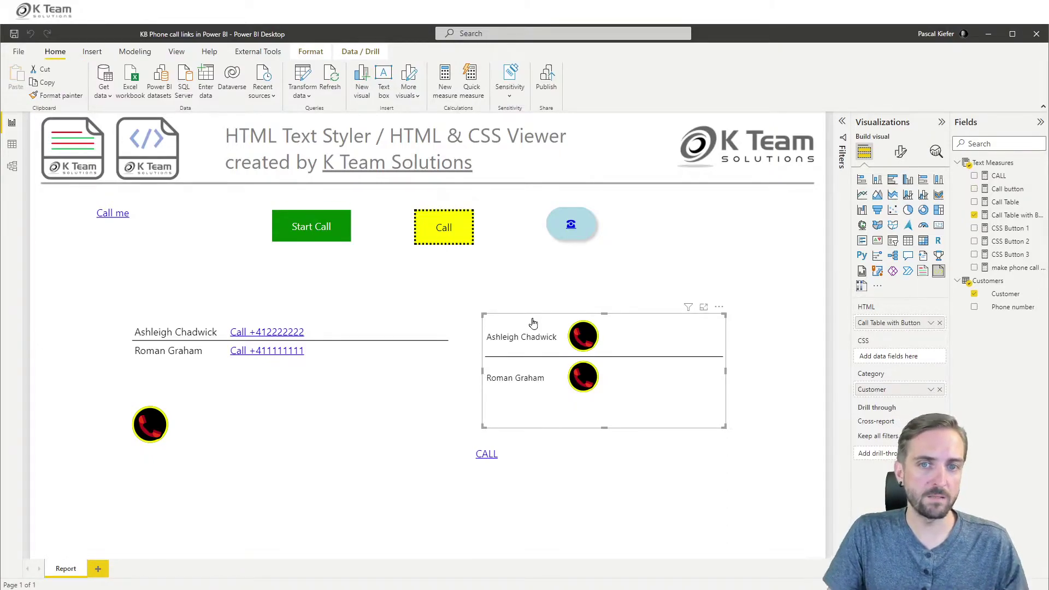
{"action": "left_click", "coordinate": [355, 326]}
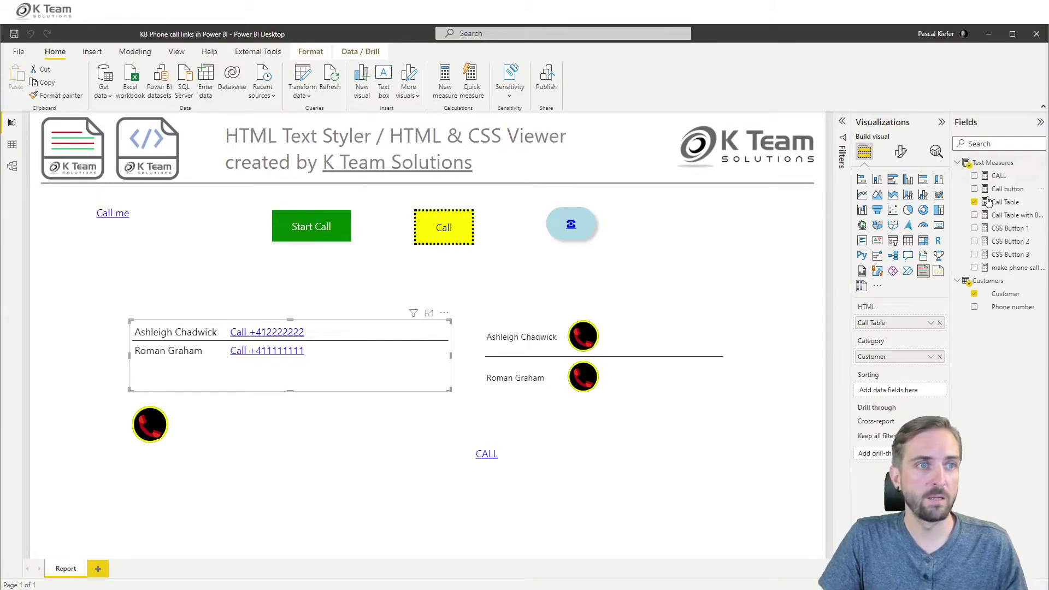
{"action": "left_click", "coordinate": [1005, 202]}
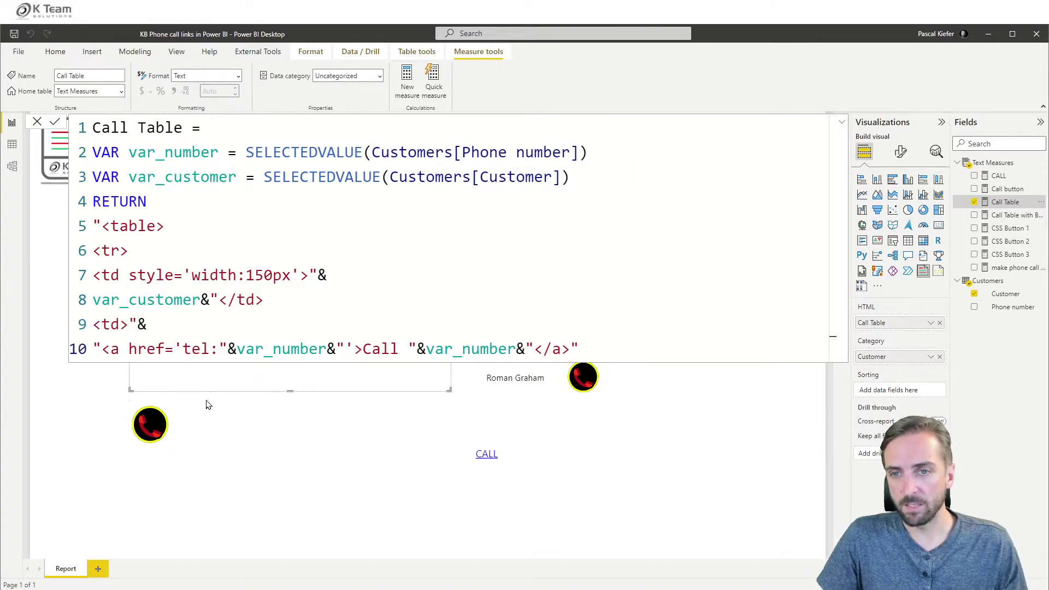
Move the Call Table visual to the page's bottom-left, then switch to Data view.
{"action": "left_click_drag", "start_coordinate": [241, 398], "coordinate": [183, 546]}
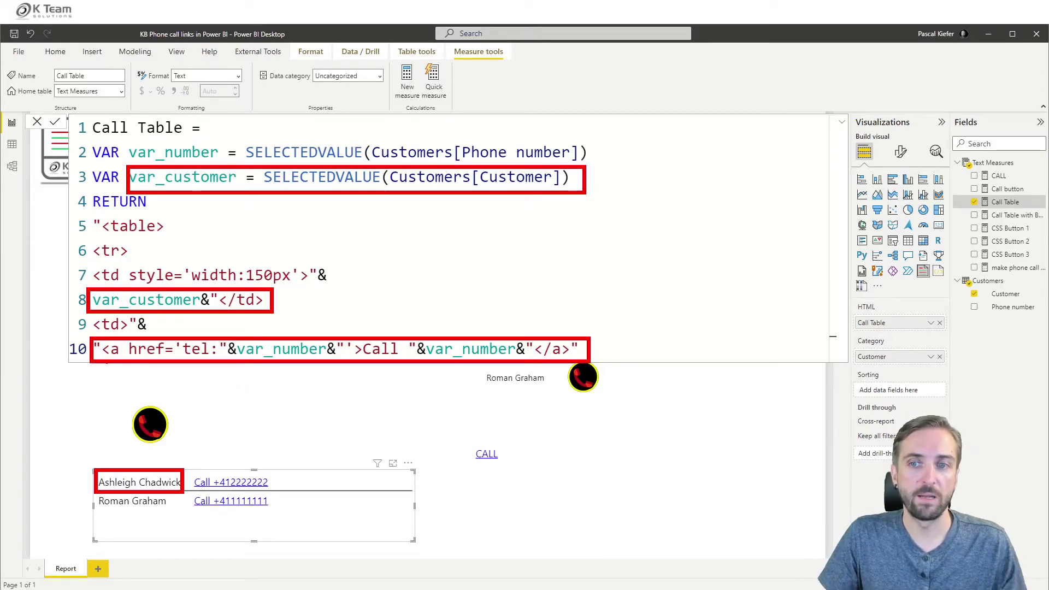
{"action": "left_click_drag", "start_coordinate": [181, 335], "coordinate": [213, 366]}
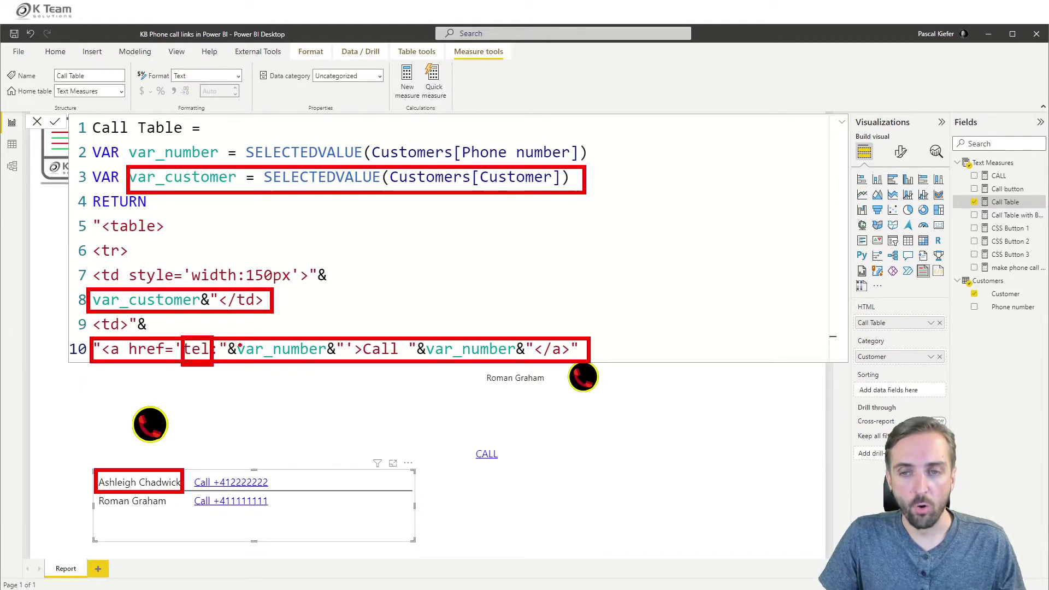
{"action": "left_click_drag", "start_coordinate": [228, 336], "coordinate": [322, 361]}
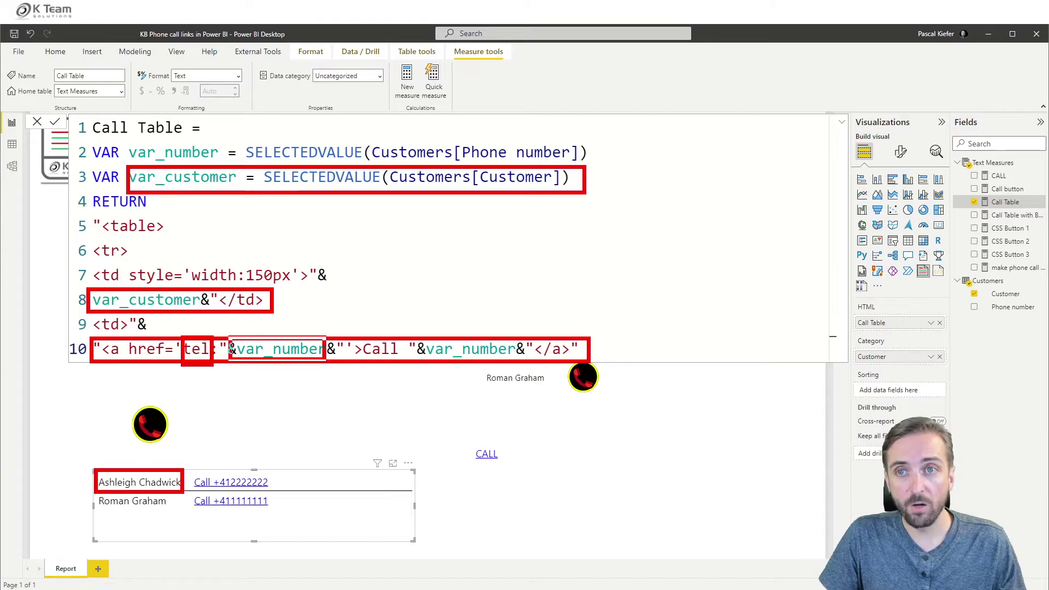
{"action": "mouse_move", "coordinate": [120, 137]}
{"action": "left_mouse_down"}
{"action": "mouse_move", "coordinate": [218, 164]}
{"action": "mouse_move", "coordinate": [261, 253]}
{"action": "mouse_move", "coordinate": [265, 325]}
{"action": "mouse_move", "coordinate": [273, 326]}
{"action": "left_mouse_up"}
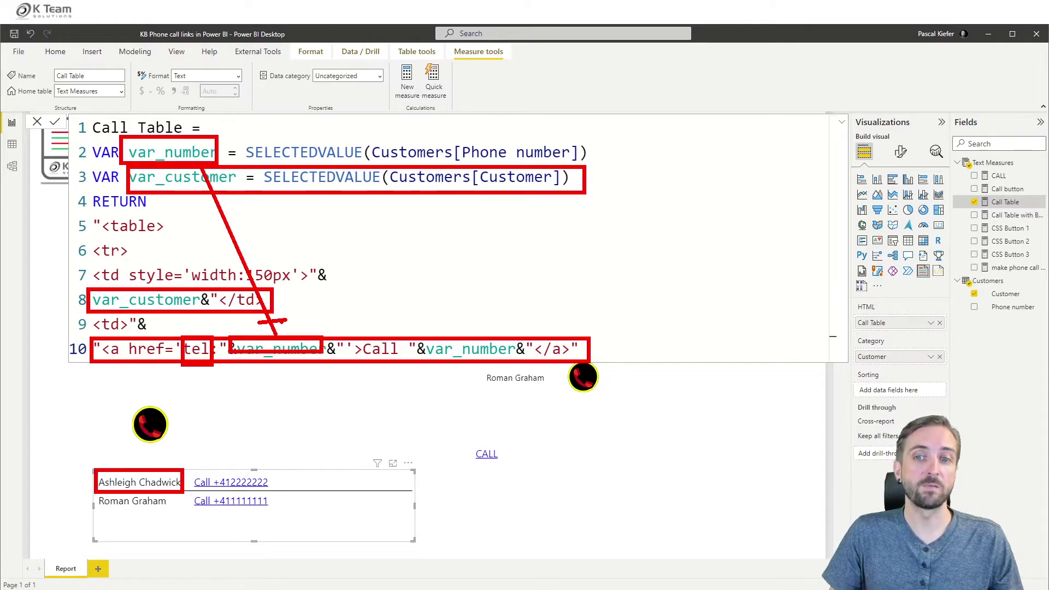
{"action": "key", "text": "Escape"}
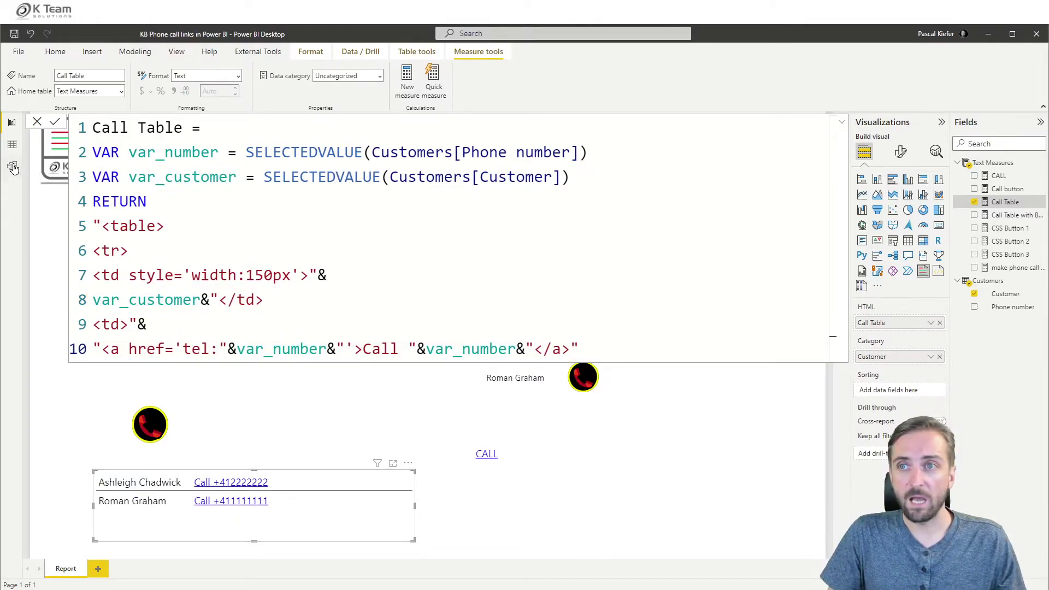
{"action": "left_click", "coordinate": [11, 146]}
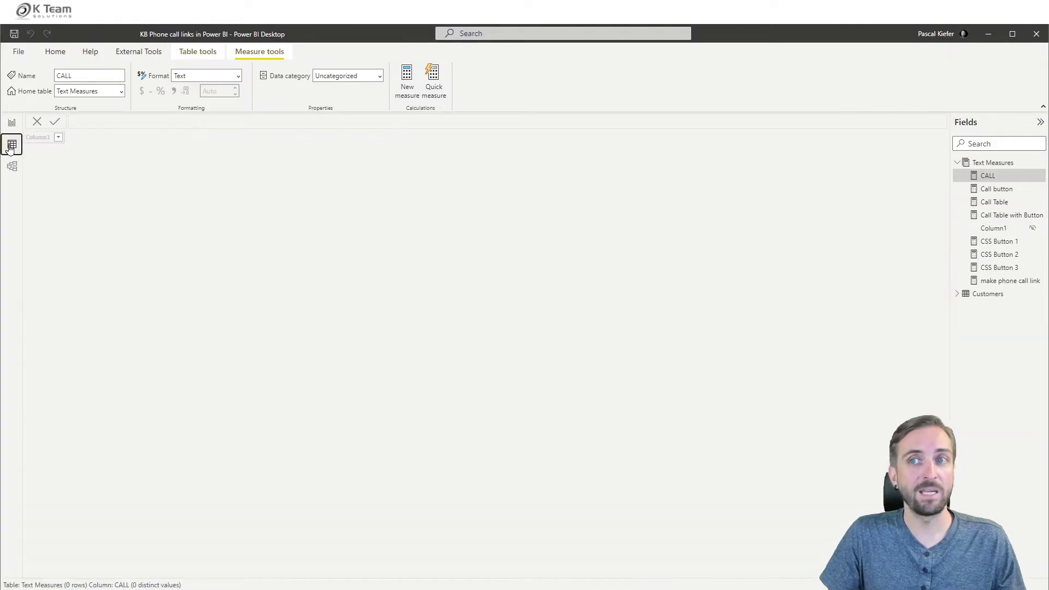
Check the Customers table's two customers and phone numbers, then return to Report view.
{"action": "left_click", "coordinate": [988, 294]}
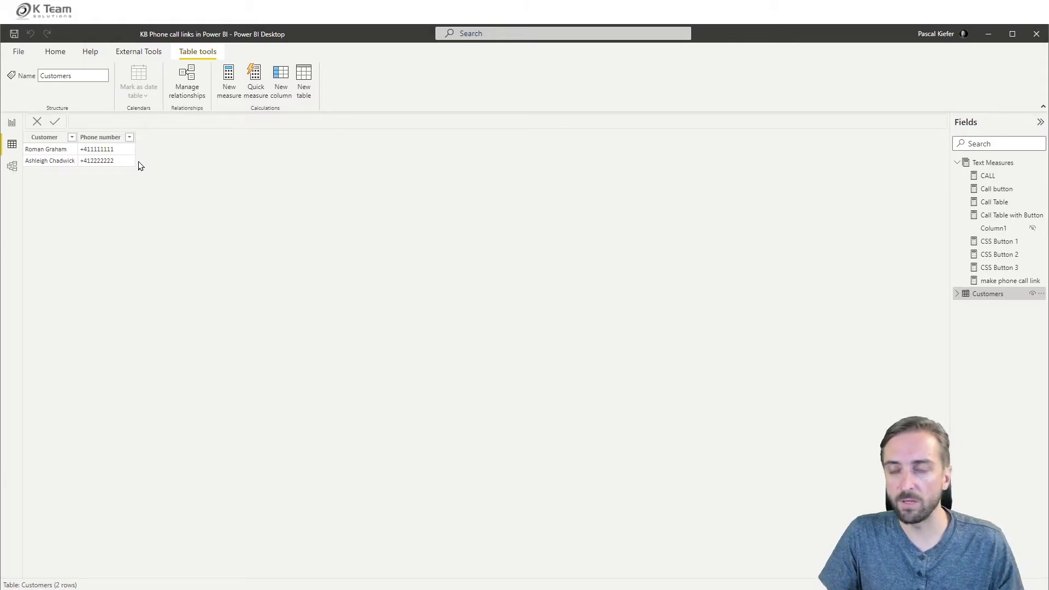
{"action": "left_click", "coordinate": [11, 123]}
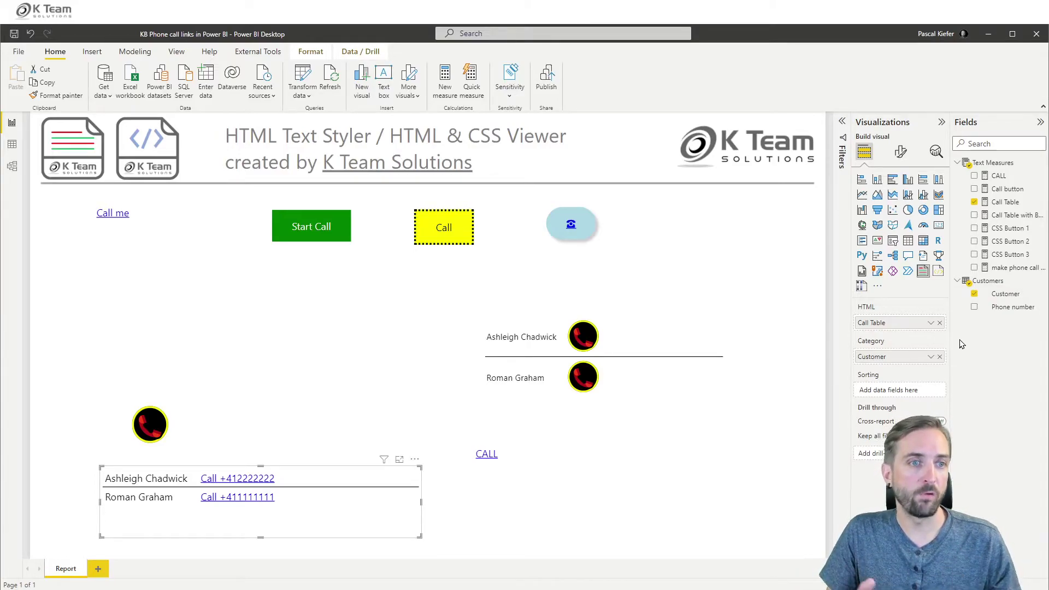
{"action": "left_click", "coordinate": [940, 356]}
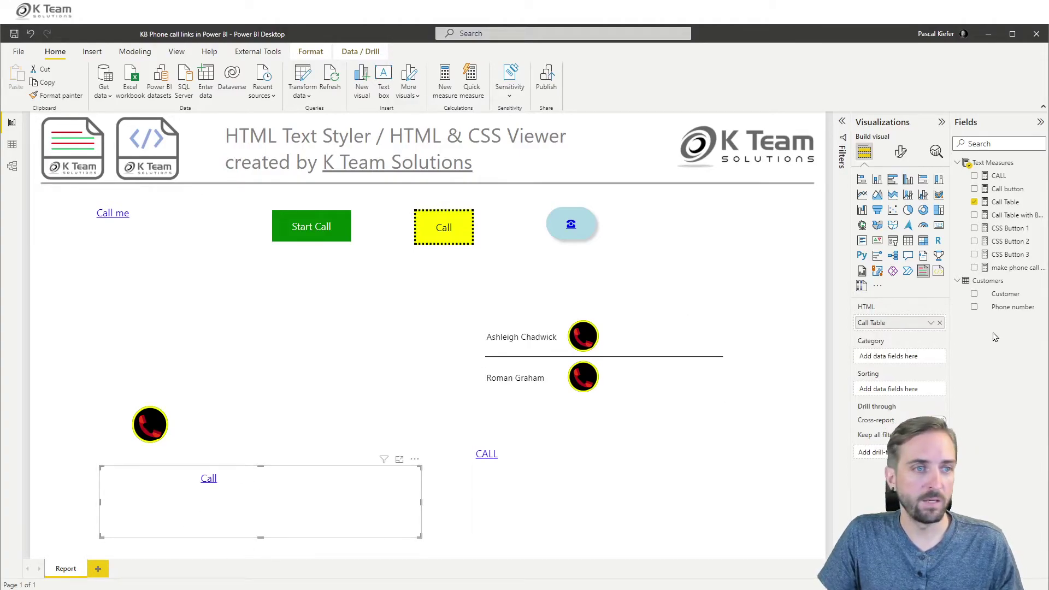
{"action": "left_click_drag", "start_coordinate": [1008, 295], "coordinate": [898, 361]}
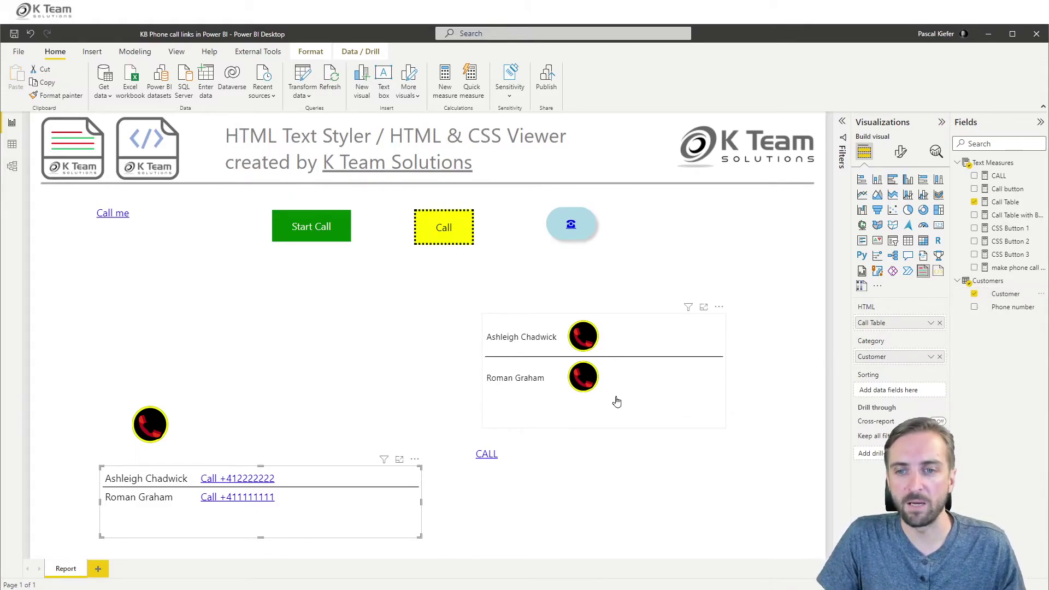
Test the first customer's Call link in Skype, then close the dial pad and Skype.
{"action": "left_click", "coordinate": [245, 484]}
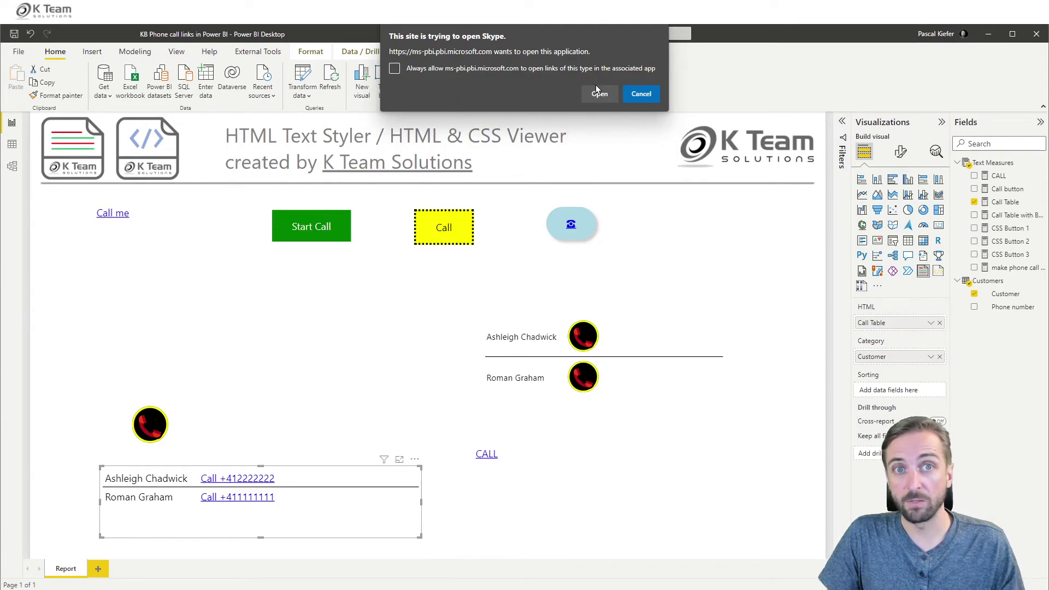
{"action": "left_click", "coordinate": [599, 93]}
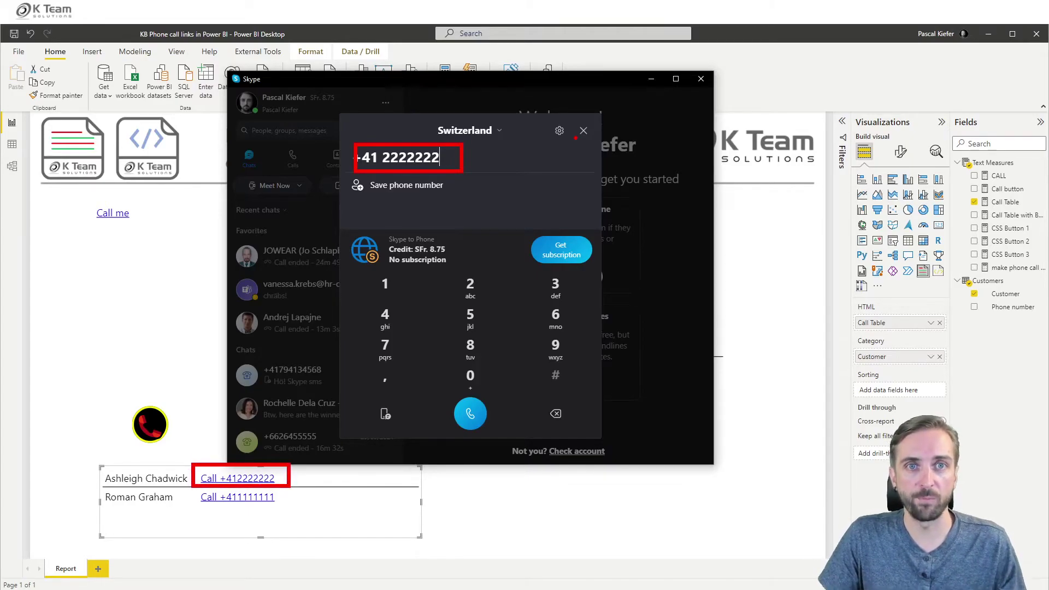
{"action": "left_click", "coordinate": [584, 131]}
{"action": "left_click", "coordinate": [701, 79]}
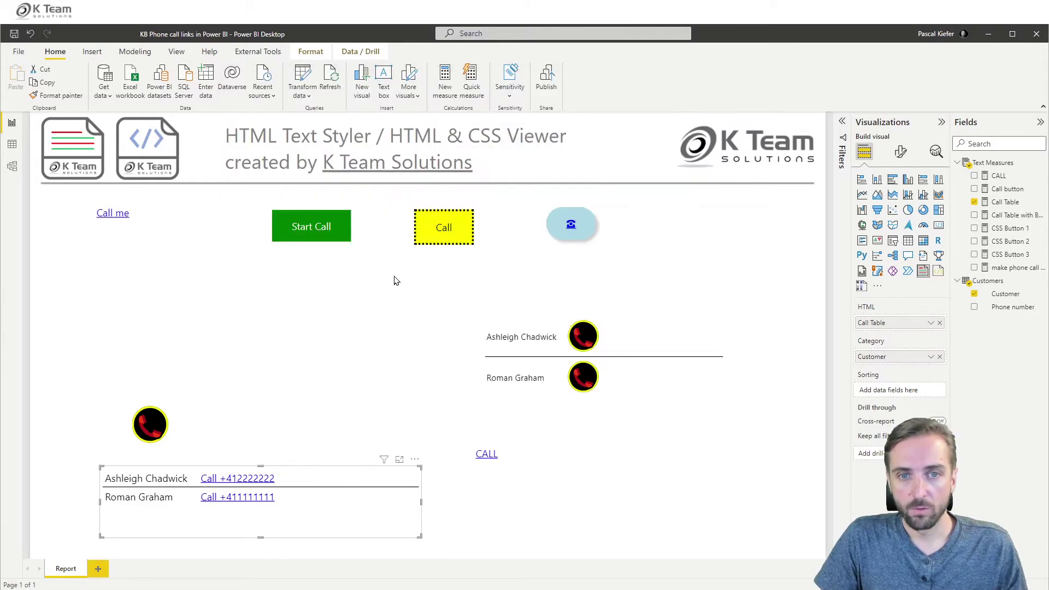
Move the customer call-link table up below Call me and test the Start Call button's link.
{"action": "left_click_drag", "start_coordinate": [293, 462], "coordinate": [253, 309]}
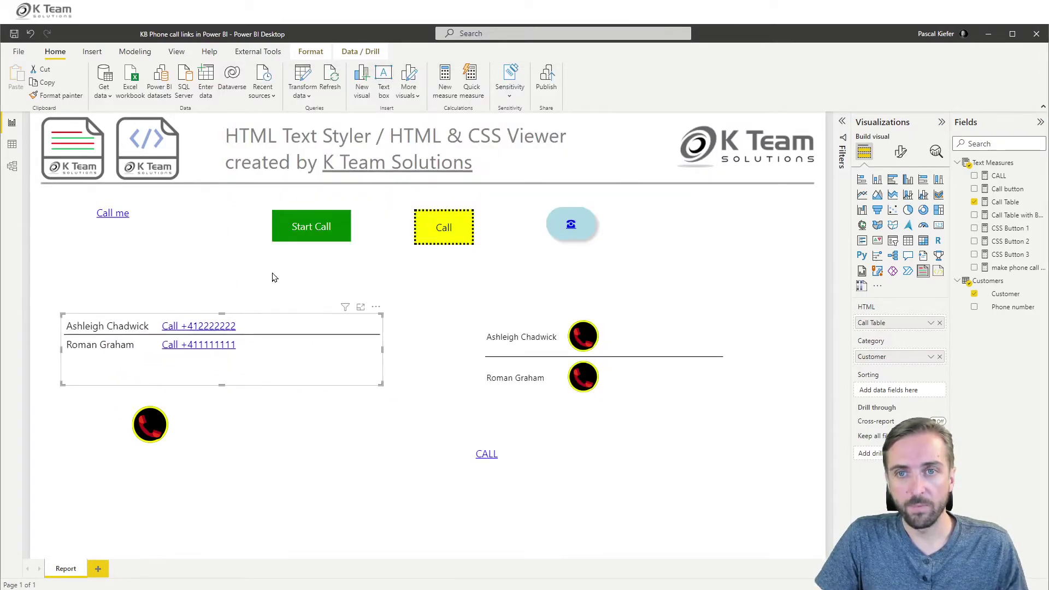
{"action": "left_click", "coordinate": [315, 229]}
{"action": "left_click", "coordinate": [632, 98]}
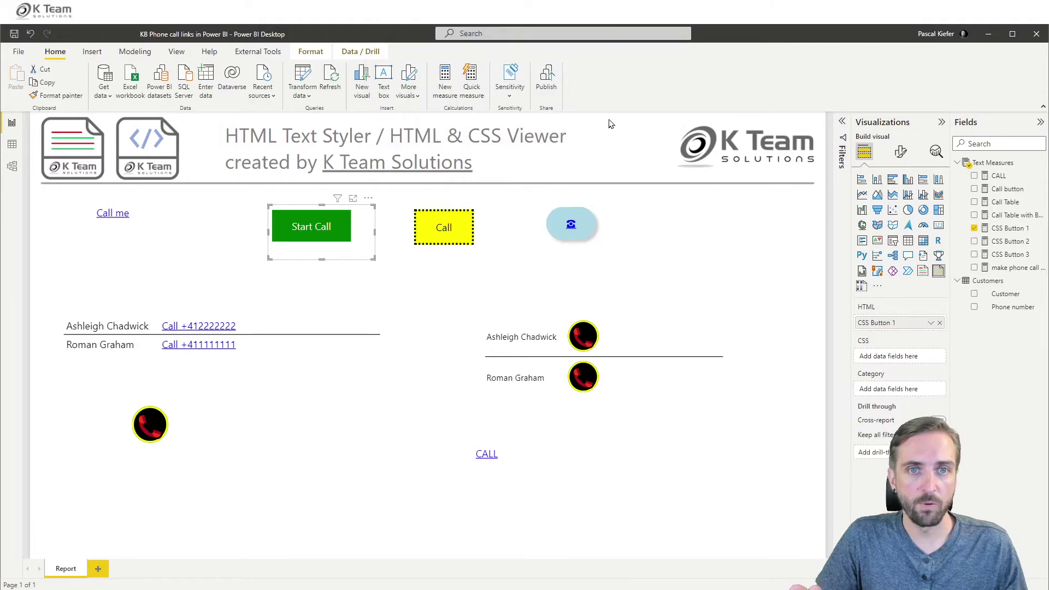
Review CSS Button 3's lightblue background-color, border and border-radius, then close the formula.
{"action": "left_click", "coordinate": [641, 234]}
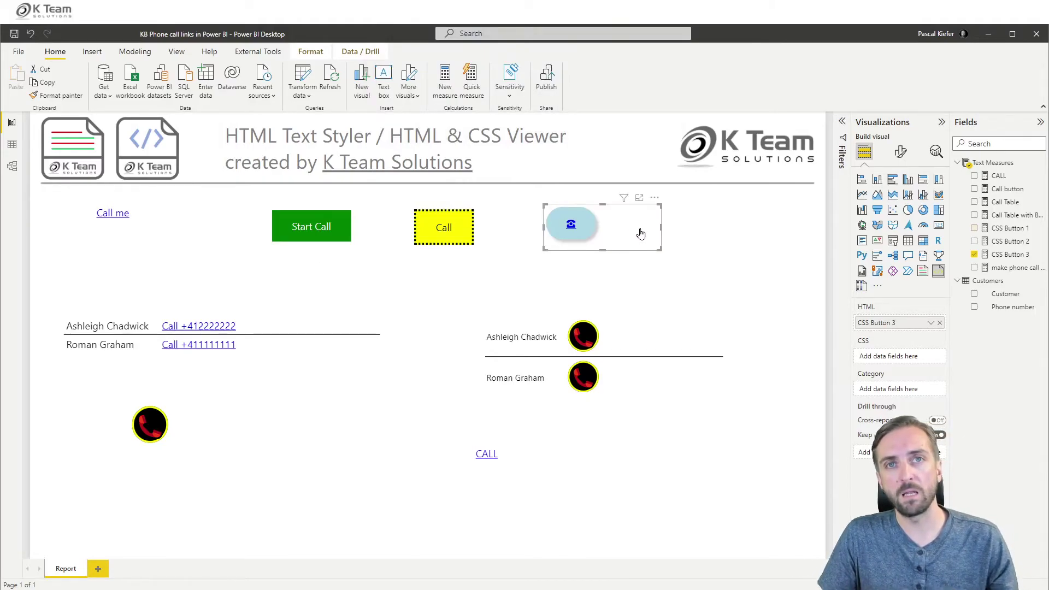
{"action": "left_click", "coordinate": [1015, 268]}
{"action": "left_click", "coordinate": [1011, 255]}
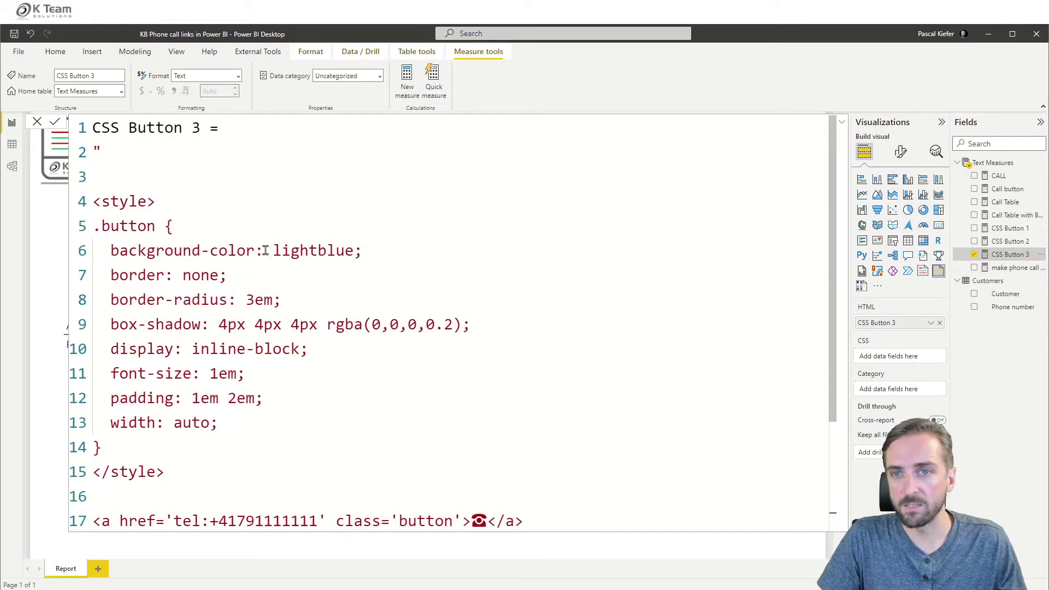
{"action": "double_click", "coordinate": [320, 250]}
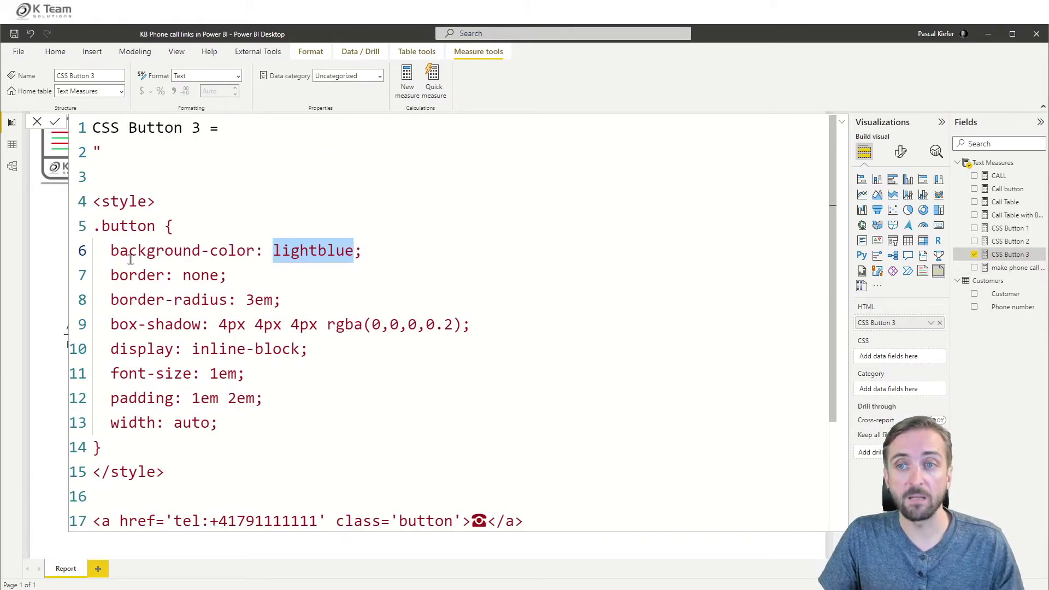
{"action": "left_click_drag", "start_coordinate": [111, 251], "coordinate": [254, 251]}
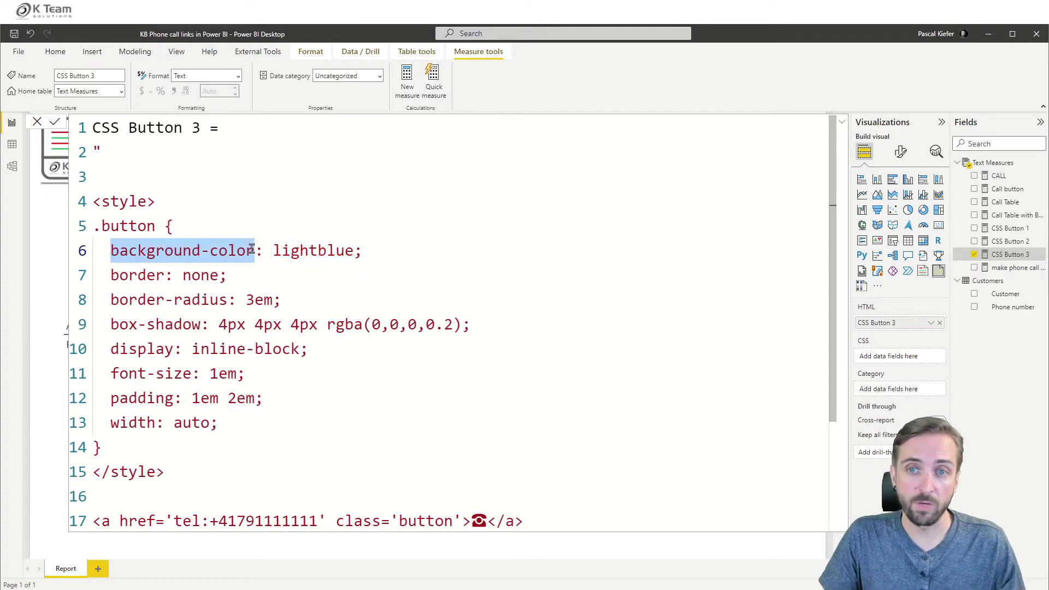
{"action": "left_click_drag", "start_coordinate": [111, 275], "coordinate": [164, 275]}
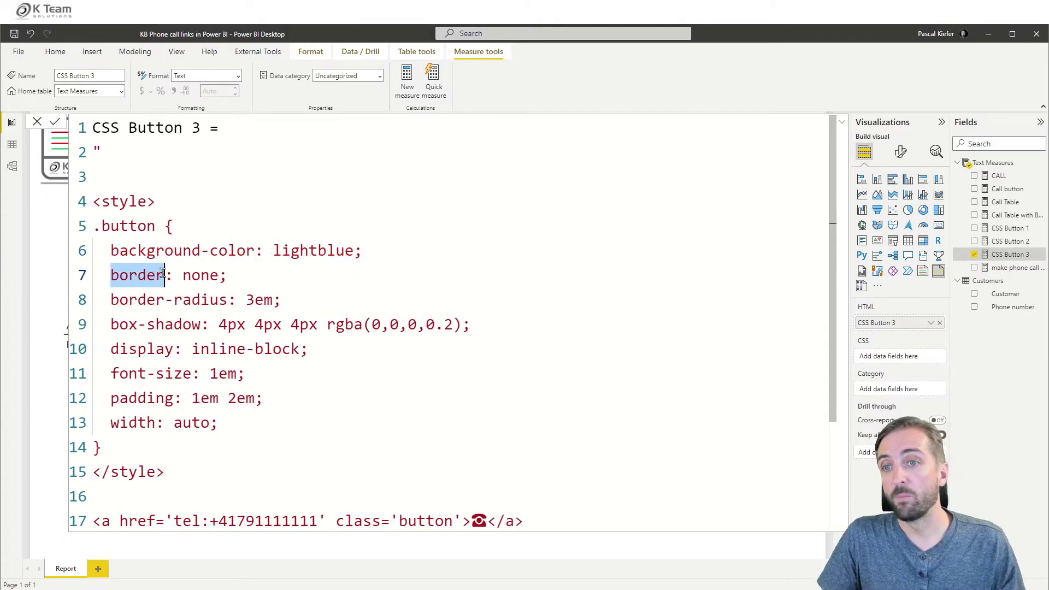
{"action": "left_click_drag", "start_coordinate": [111, 299], "coordinate": [263, 300]}
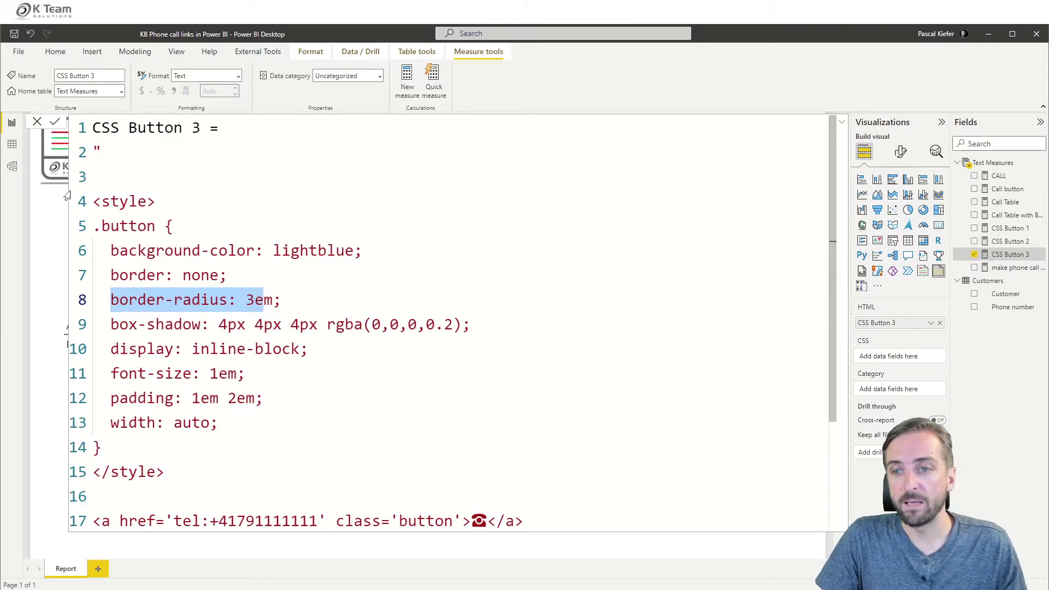
{"action": "left_click", "coordinate": [37, 121]}
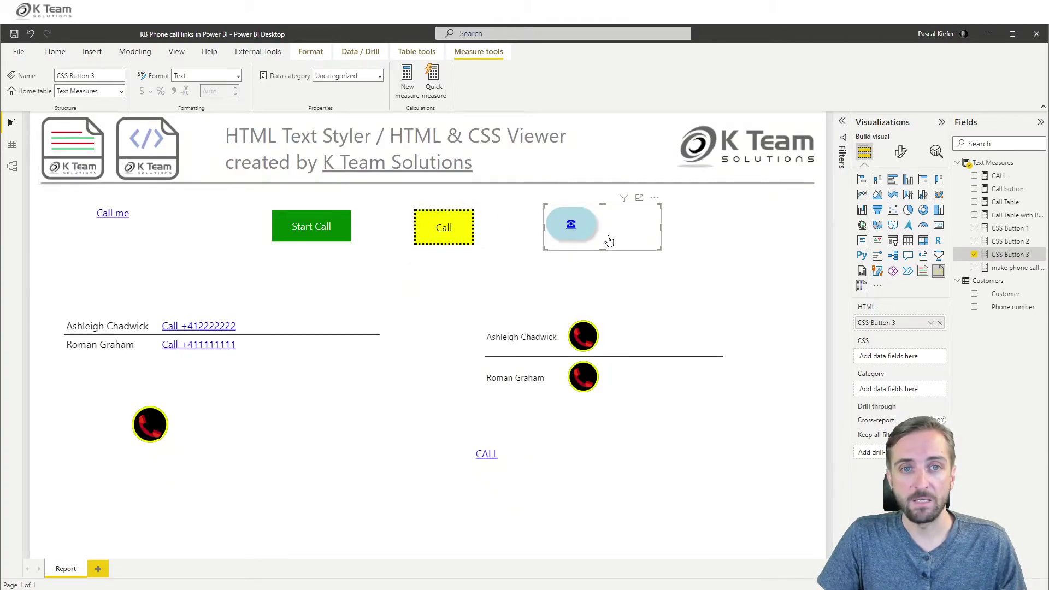
{"action": "left_click", "coordinate": [636, 322]}
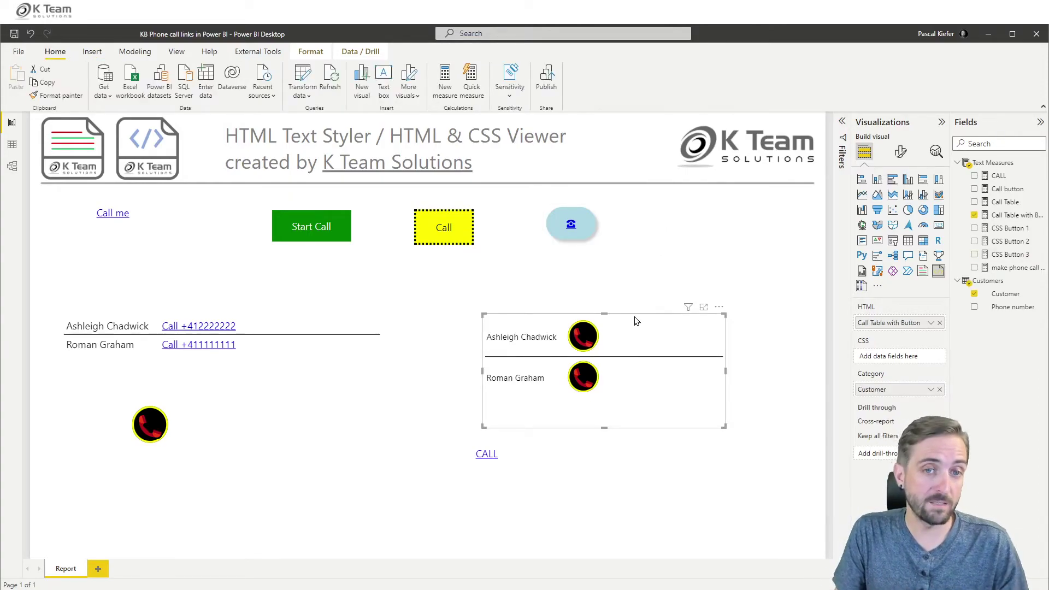
Move the phone-button table up and review its measure's table markup and td tag.
{"action": "left_click_drag", "start_coordinate": [636, 321], "coordinate": [602, 293]}
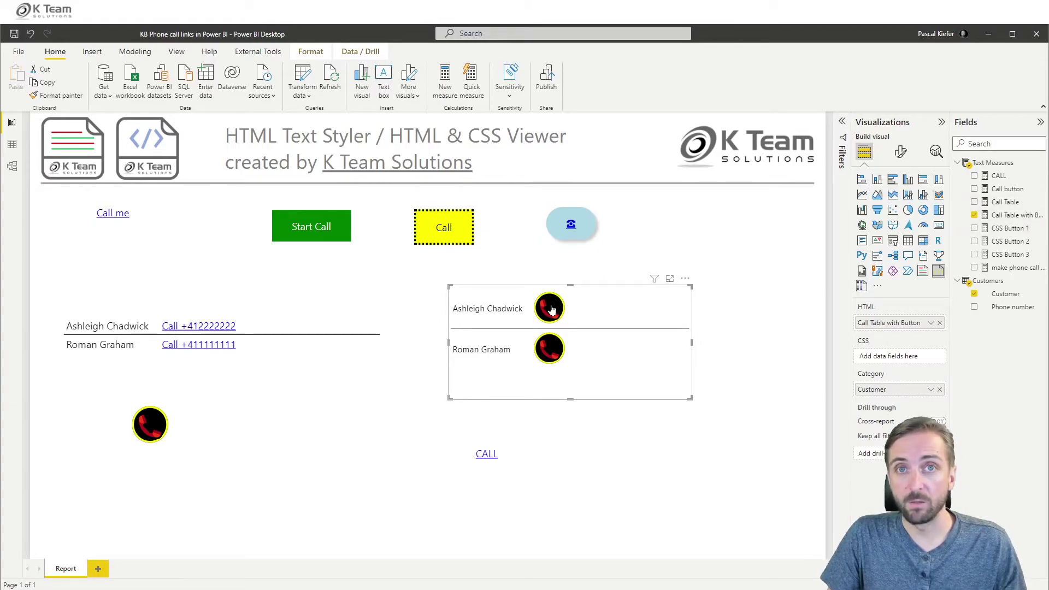
{"action": "left_click", "coordinate": [1010, 217]}
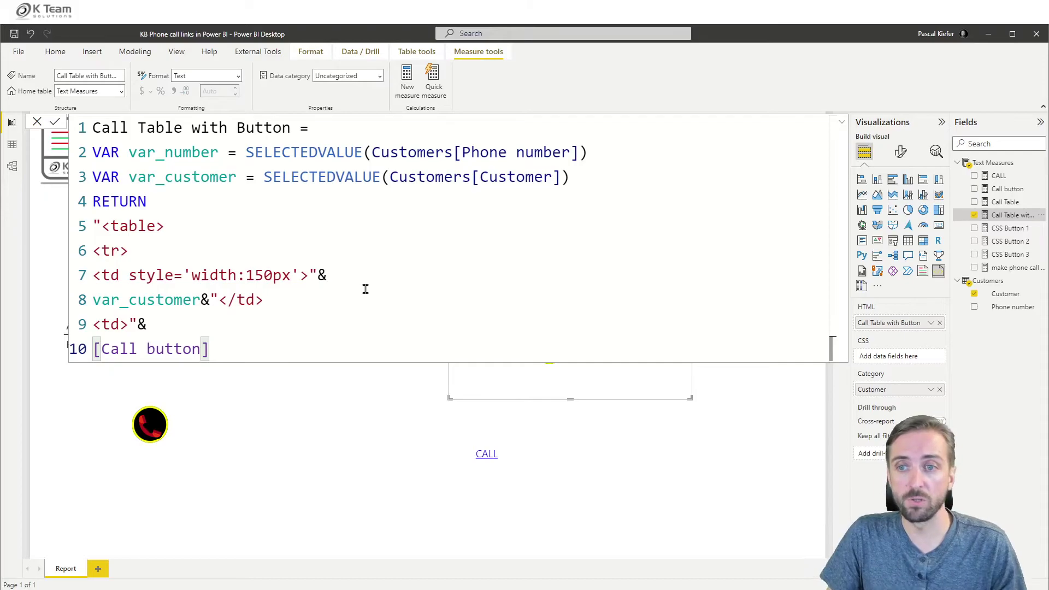
{"action": "left_click_drag", "start_coordinate": [93, 226], "coordinate": [200, 324]}
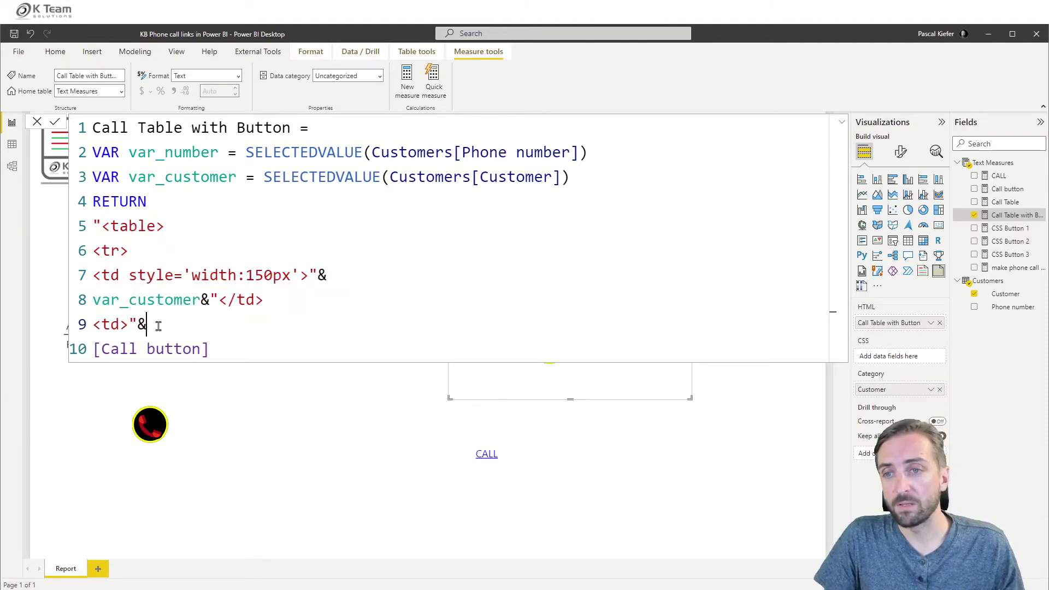
{"action": "left_click_drag", "start_coordinate": [93, 324], "coordinate": [119, 325]}
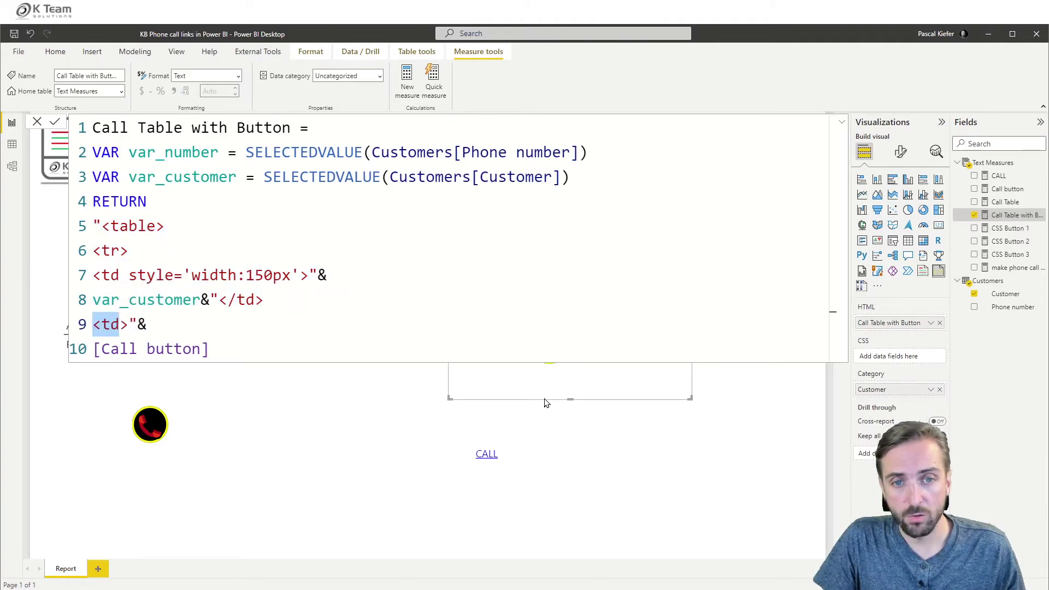
Reposition the phone-button table to the right side of the page.
{"action": "left_click_drag", "start_coordinate": [544, 403], "coordinate": [330, 529]}
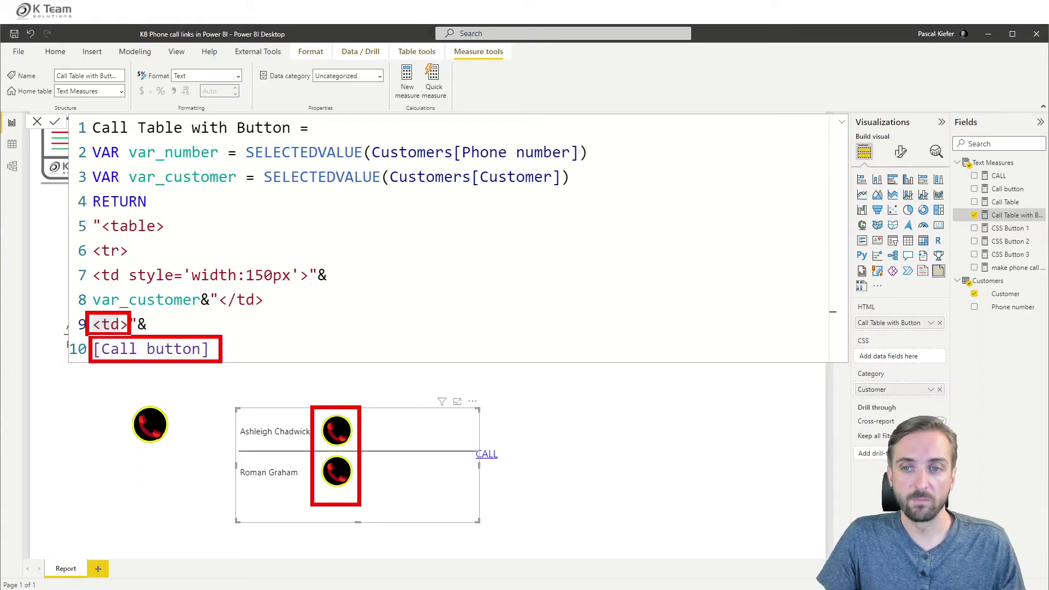
{"action": "left_click", "coordinate": [178, 412]}
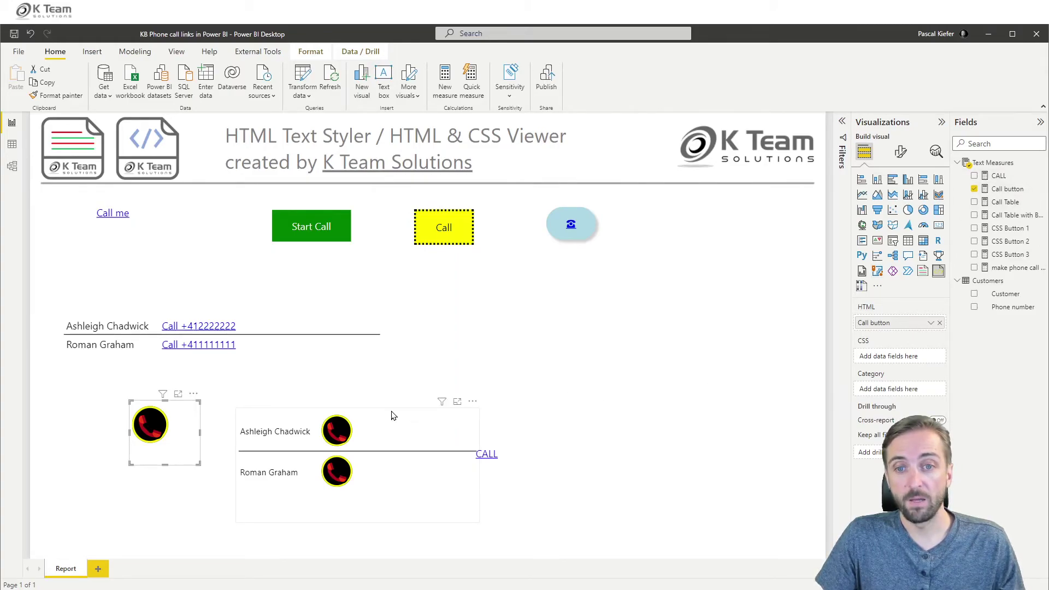
{"action": "left_click_drag", "start_coordinate": [393, 415], "coordinate": [681, 288]}
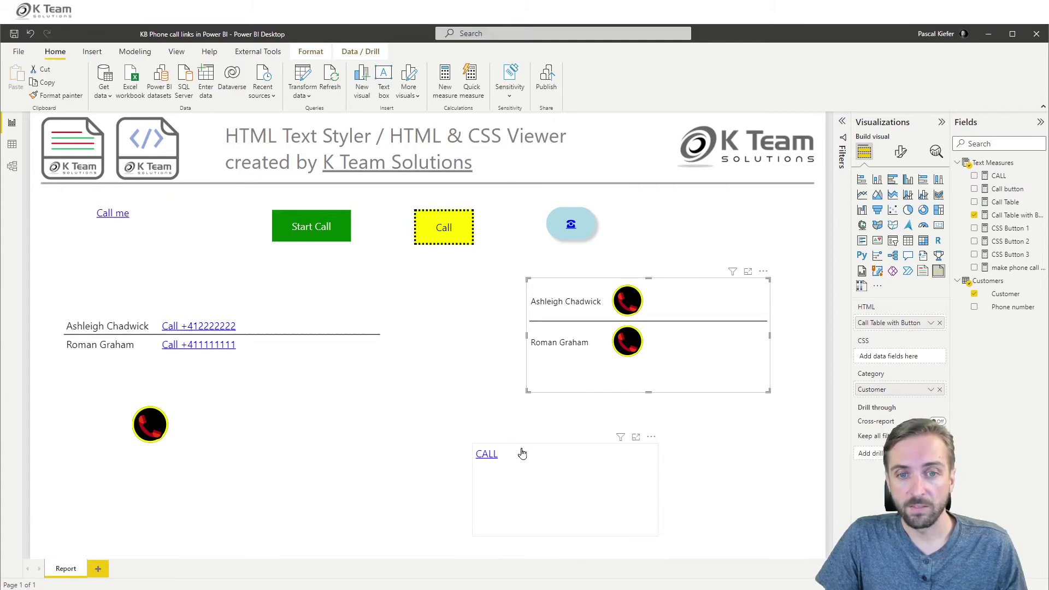
Delete the Call me visual's license key and switch Unlock Pro off.
{"action": "left_click", "coordinate": [157, 210]}
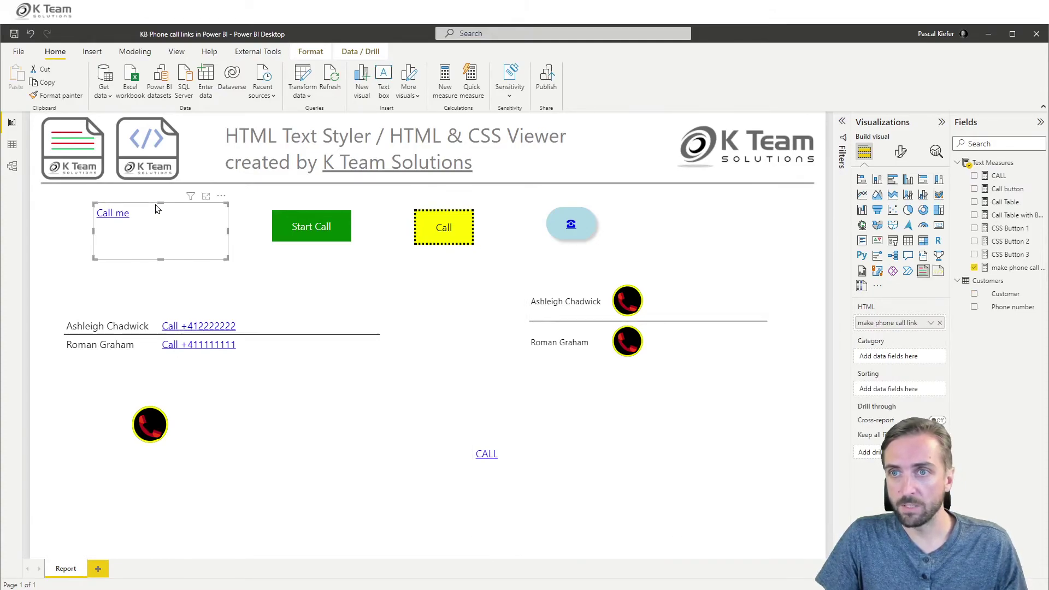
{"action": "left_click", "coordinate": [901, 152]}
{"action": "left_click", "coordinate": [869, 227]}
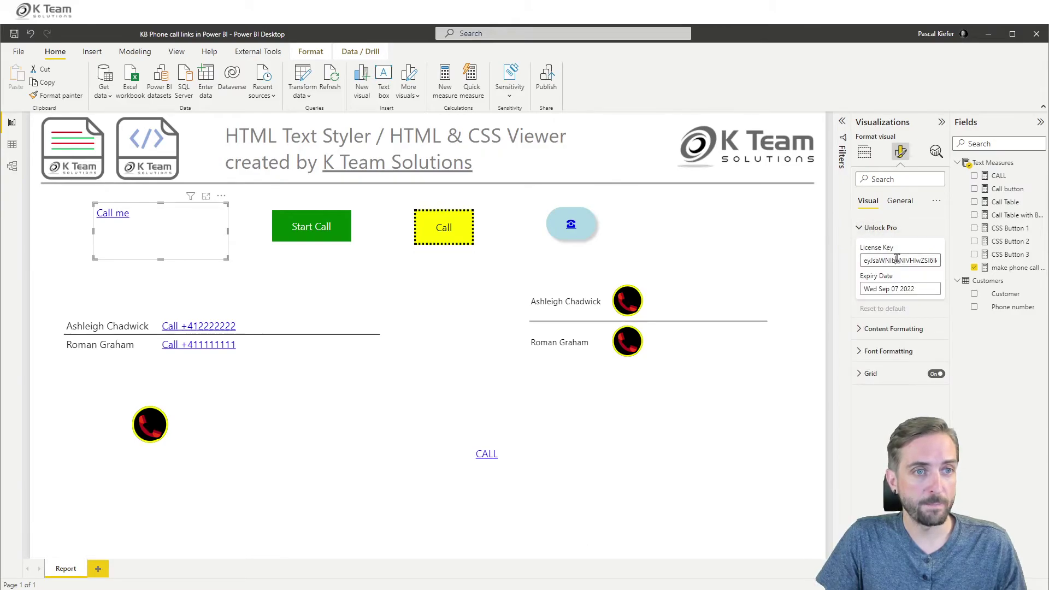
{"action": "left_click", "coordinate": [897, 260]}
{"action": "key", "text": "Delete"}
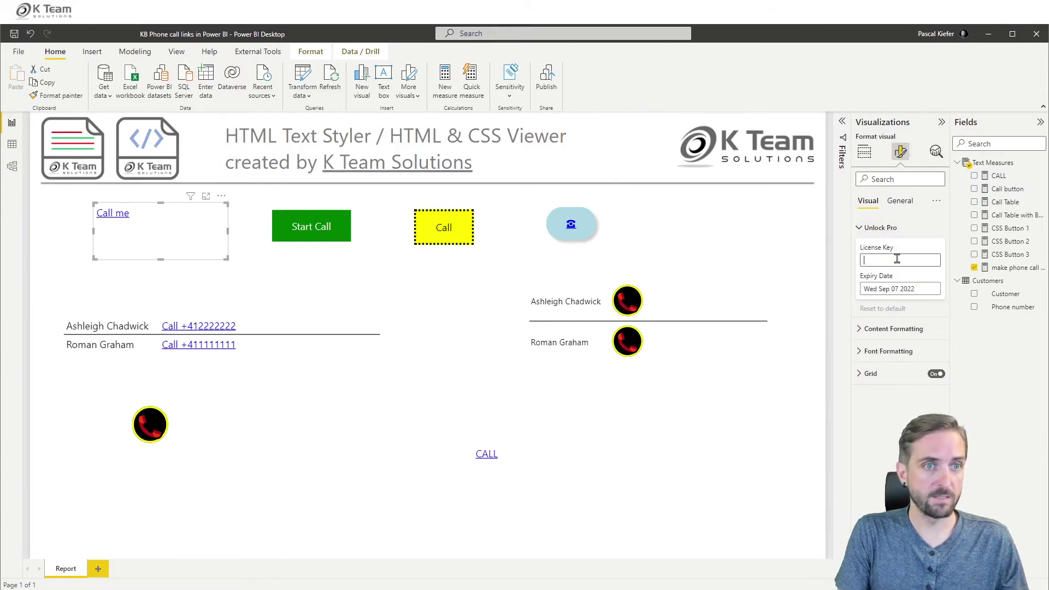
{"action": "left_click", "coordinate": [937, 229]}
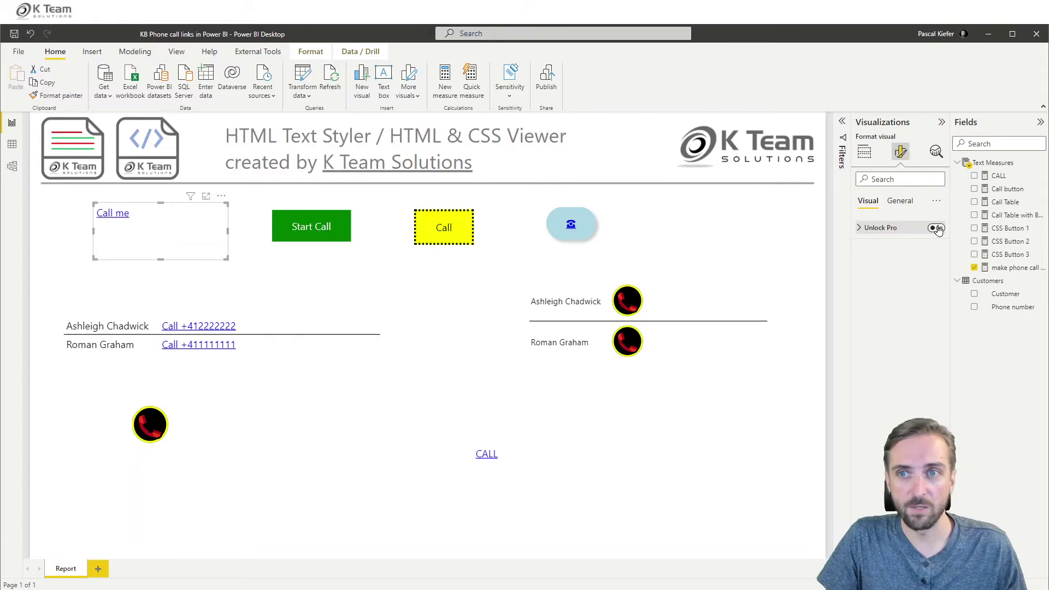
{"action": "left_click", "coordinate": [881, 228]}
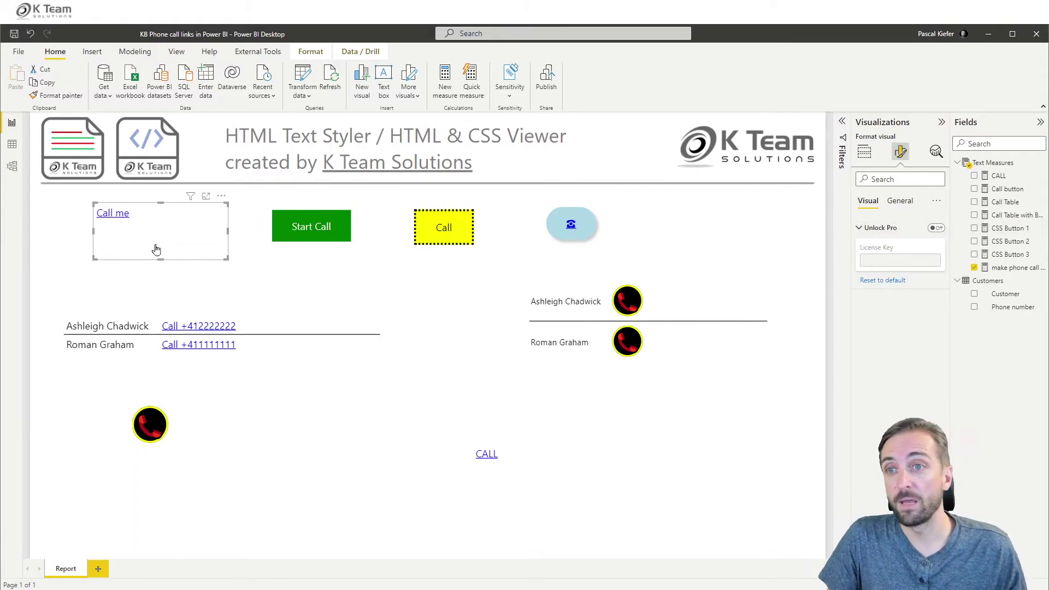
Test the Call me link in Skype's dialer, close Skype, and view the make phone call link measure.
{"action": "left_click", "coordinate": [115, 214]}
{"action": "left_click", "coordinate": [600, 94]}
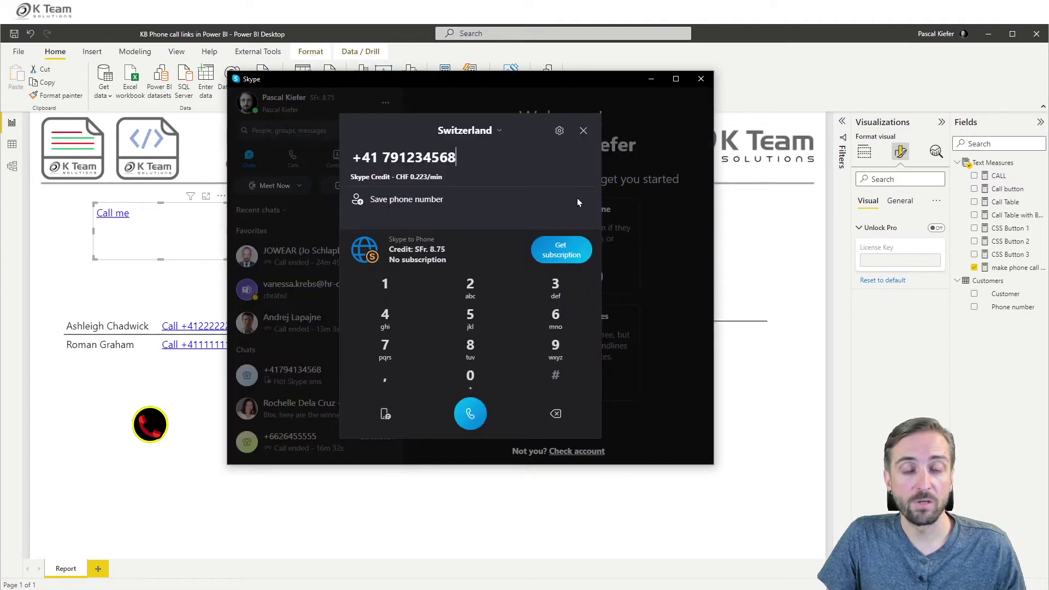
{"action": "left_click", "coordinate": [583, 130]}
{"action": "left_click", "coordinate": [701, 78]}
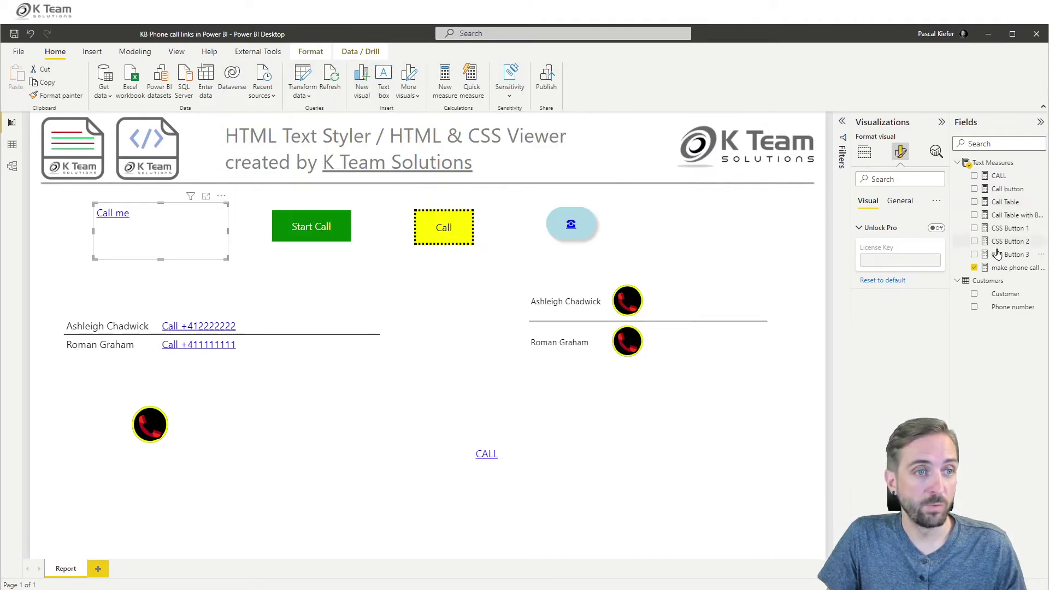
{"action": "left_click", "coordinate": [1011, 267]}
{"action": "left_click", "coordinate": [108, 137]}
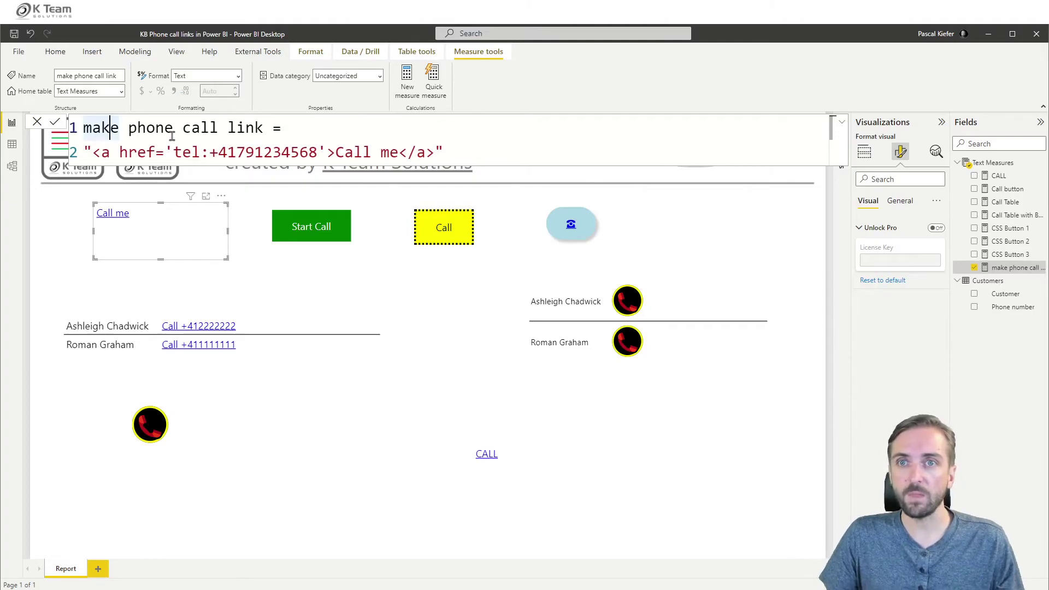
{"action": "left_click_drag", "start_coordinate": [86, 153], "coordinate": [469, 154]}
{"action": "left_click", "coordinate": [467, 153]}
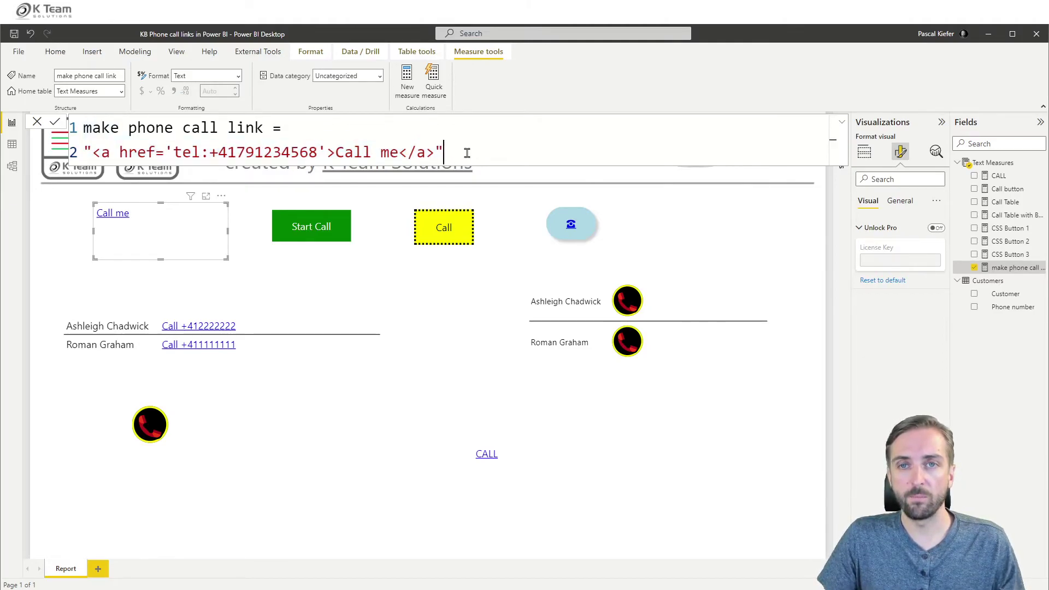
{"action": "left_click", "coordinate": [38, 121]}
{"action": "left_click", "coordinate": [364, 233]}
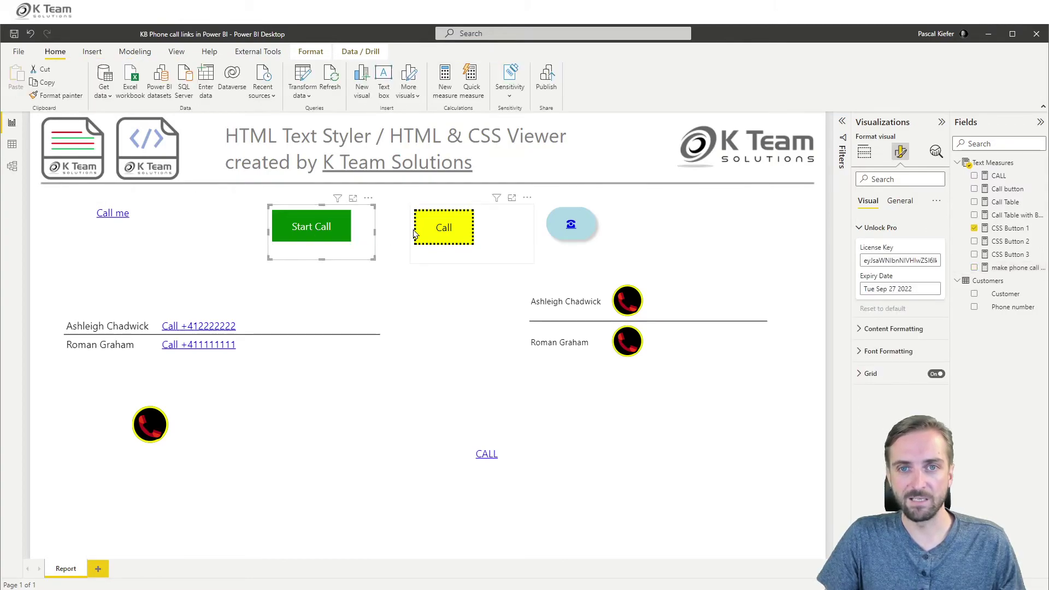
{"action": "left_click", "coordinate": [415, 234]}
{"action": "left_click", "coordinate": [374, 230]}
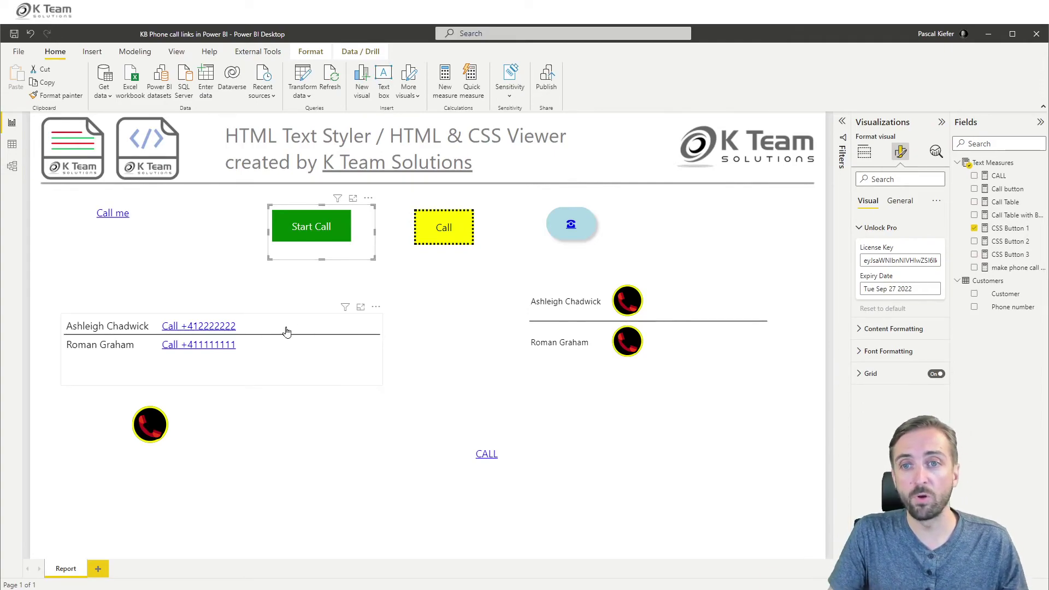
{"action": "left_click", "coordinate": [444, 232]}
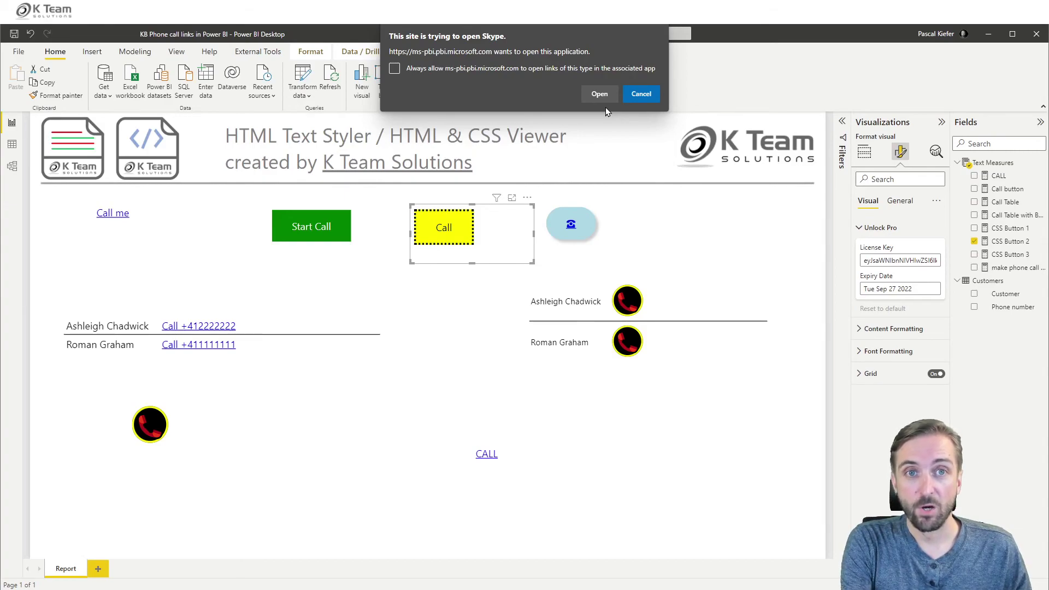
{"action": "left_click", "coordinate": [635, 98]}
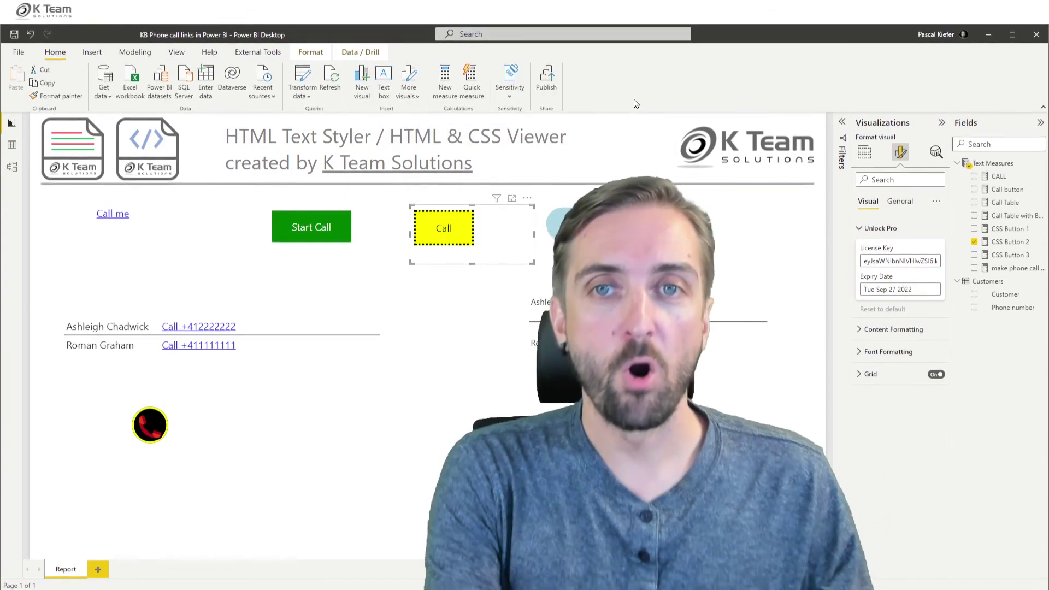